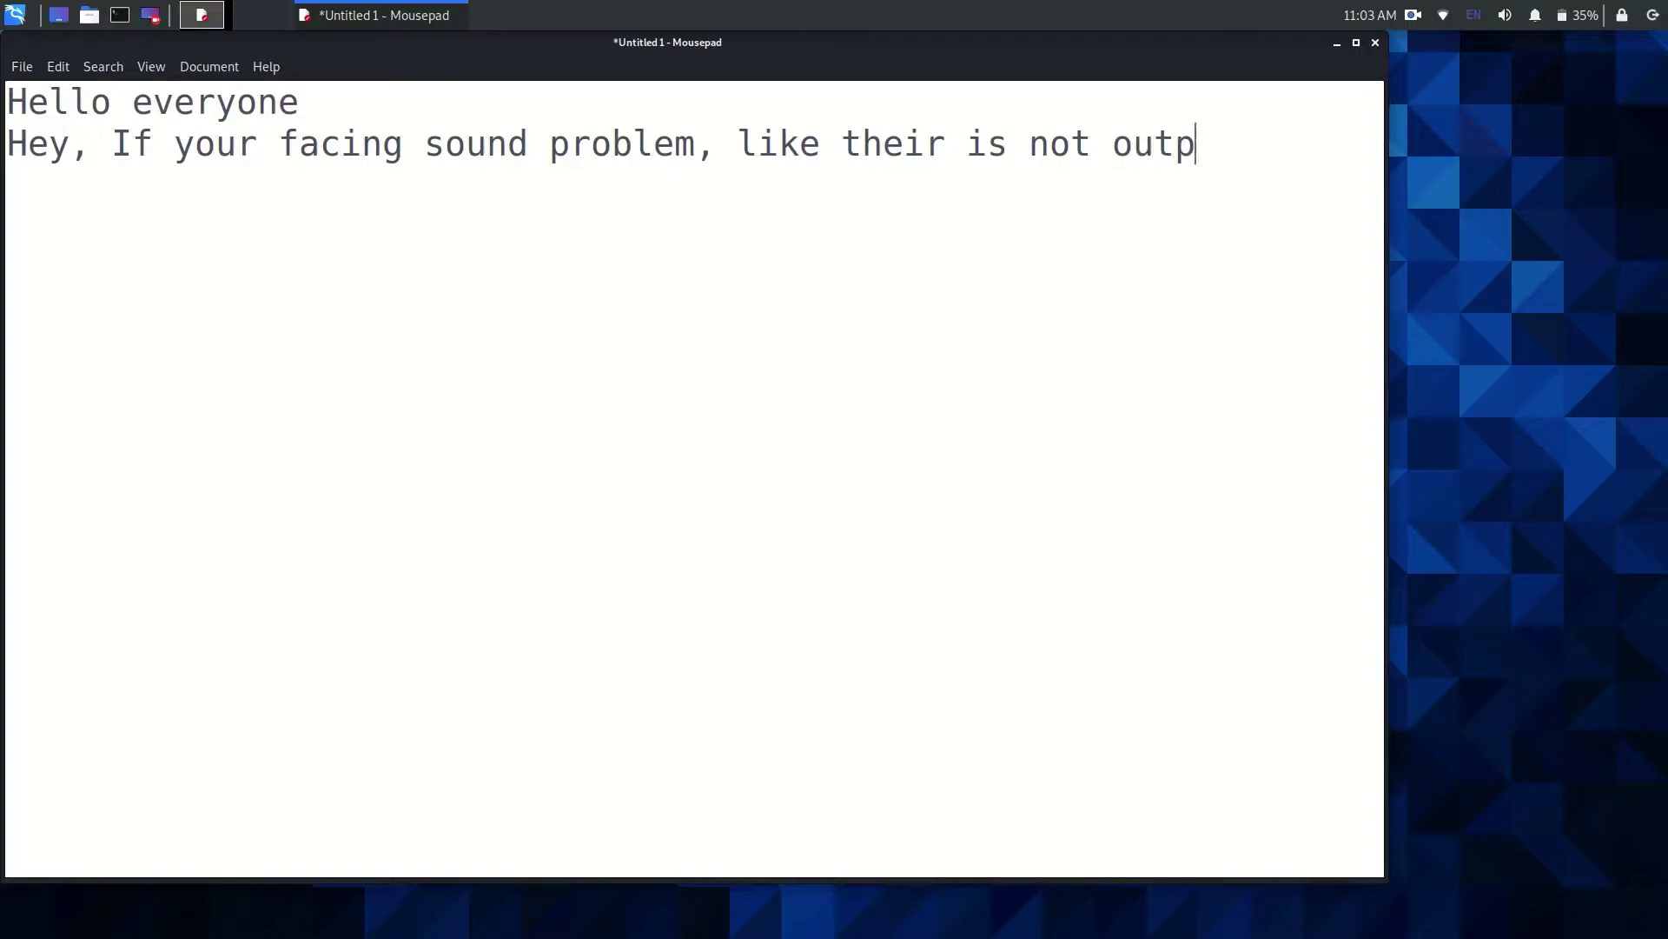
# - Finish the sound problem sentence in the note with "output shown" and a new line "execpt dummy output in sound setting."
pyautogui.press('Return')
pyautogui.write('execpt ')
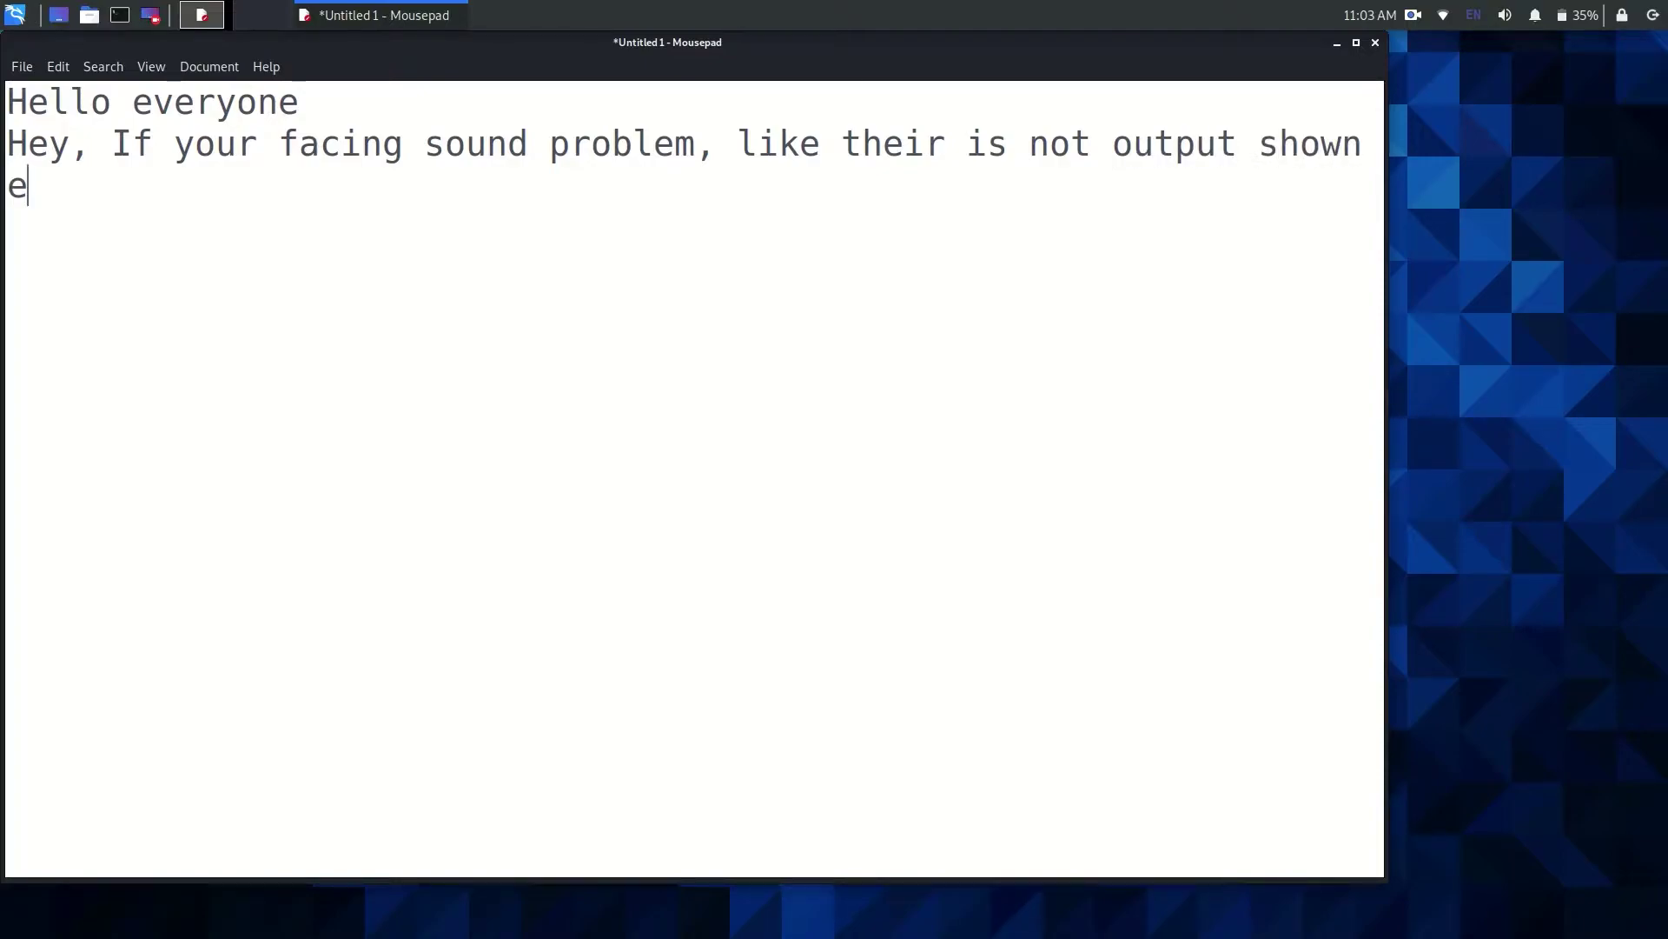
pyautogui.write('dummy ')
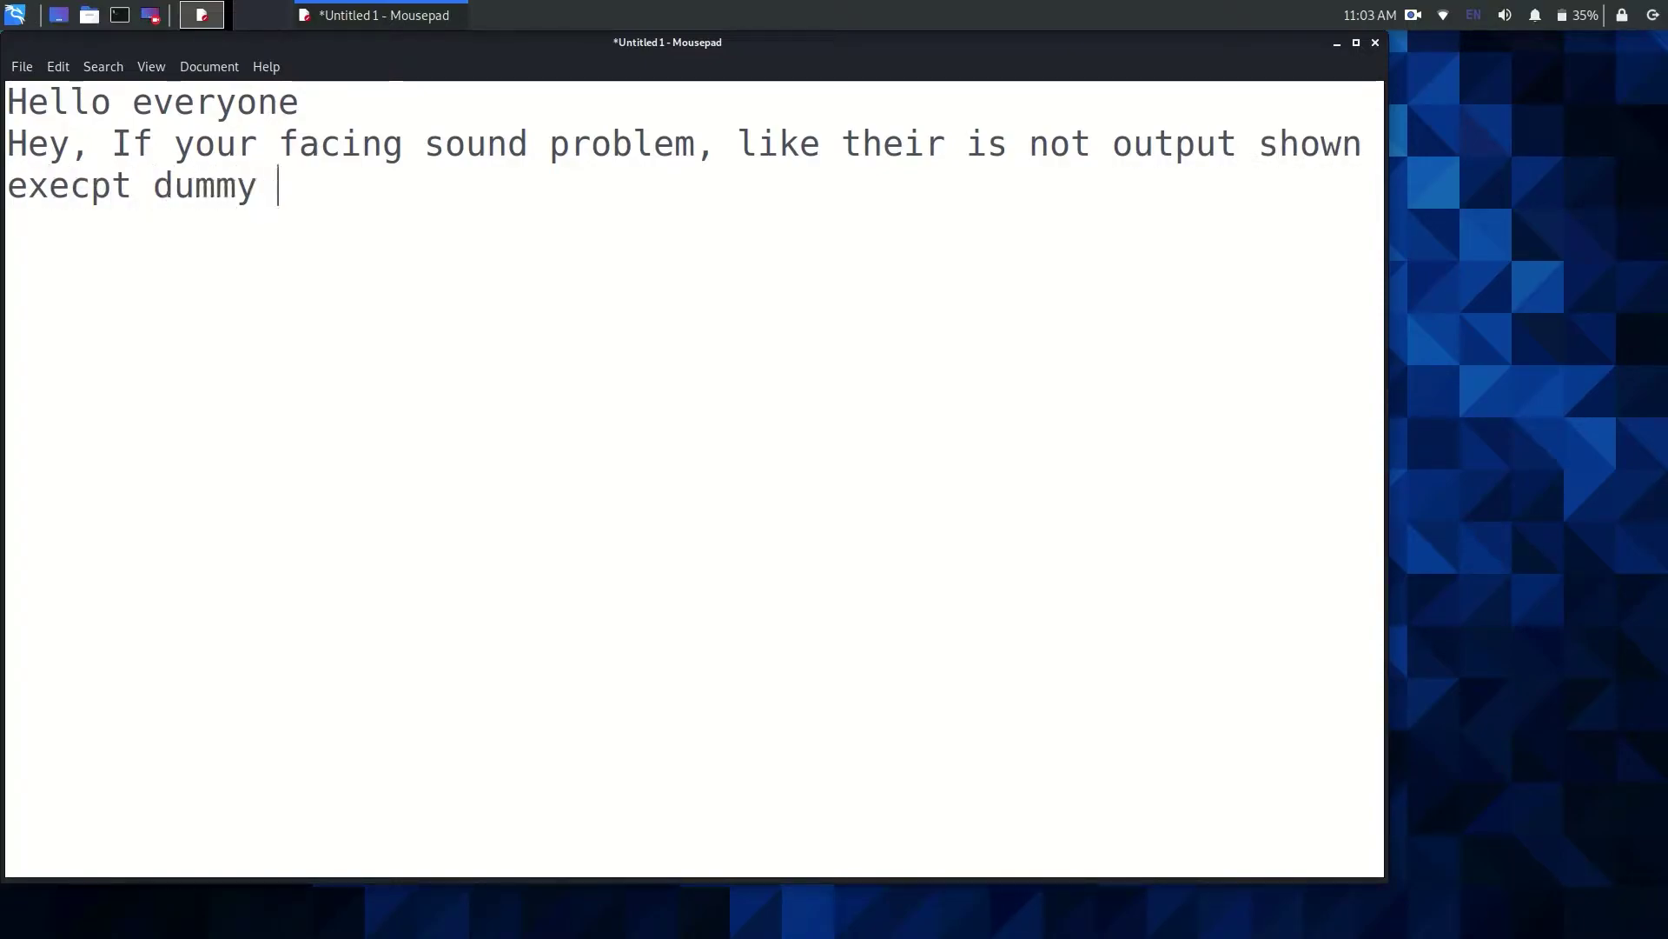
pyautogui.write('output in sound setting.')
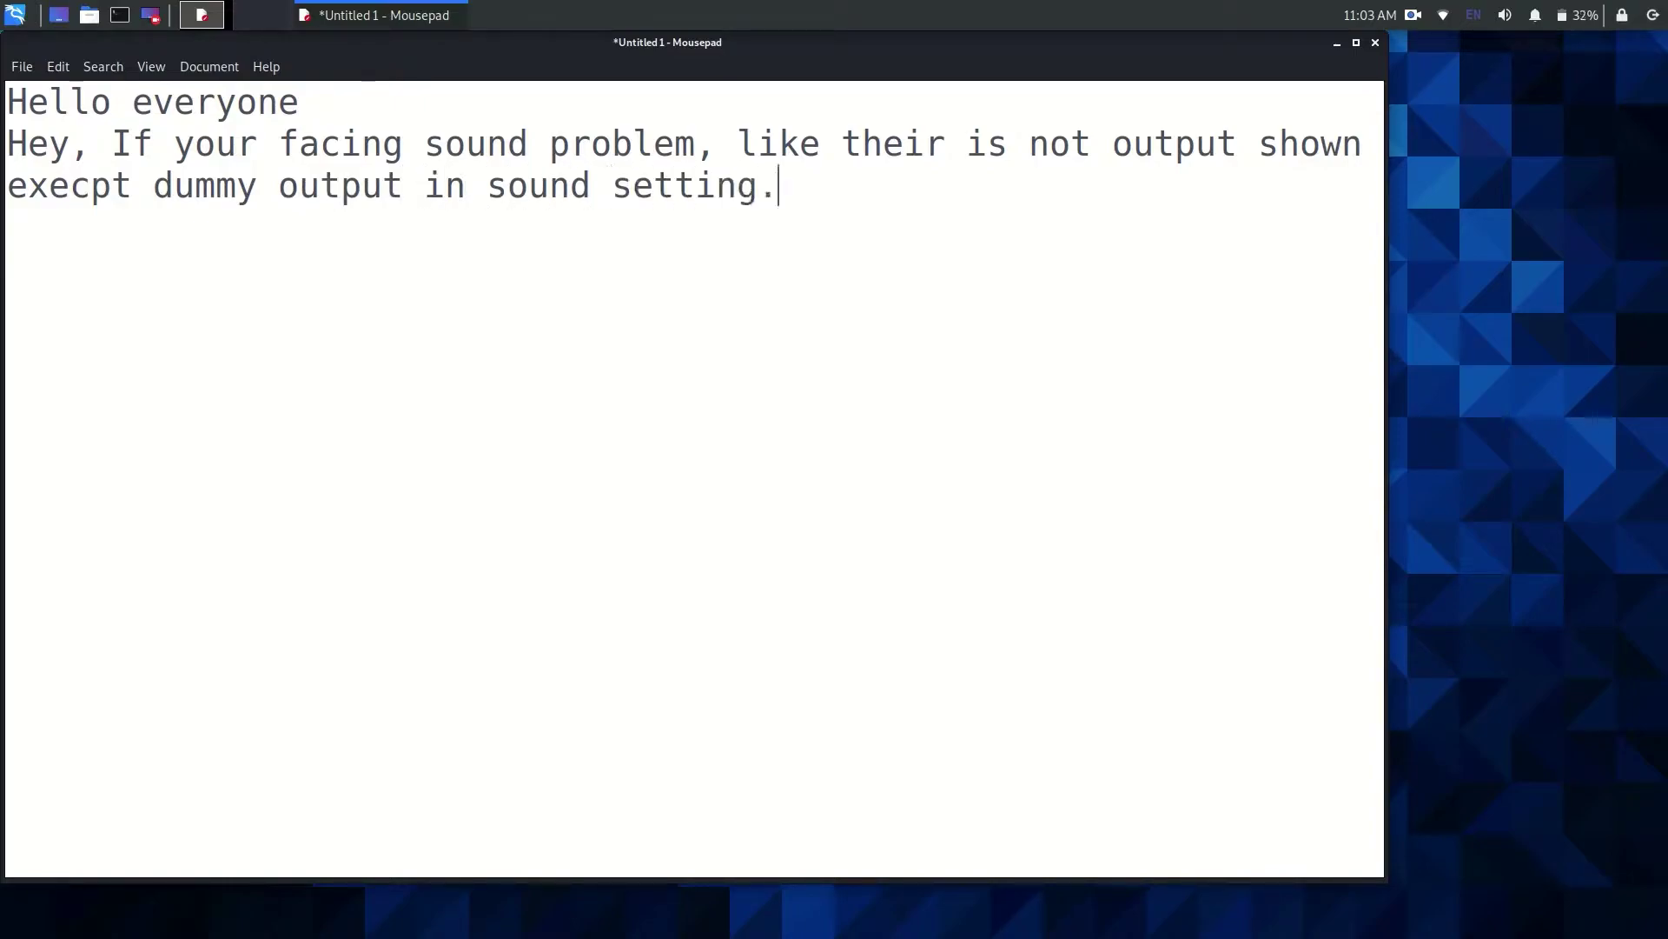
# - Check the available output devices in the system's volume control and close it again
pyautogui.click(1505, 15)
pyautogui.click(1545, 81)
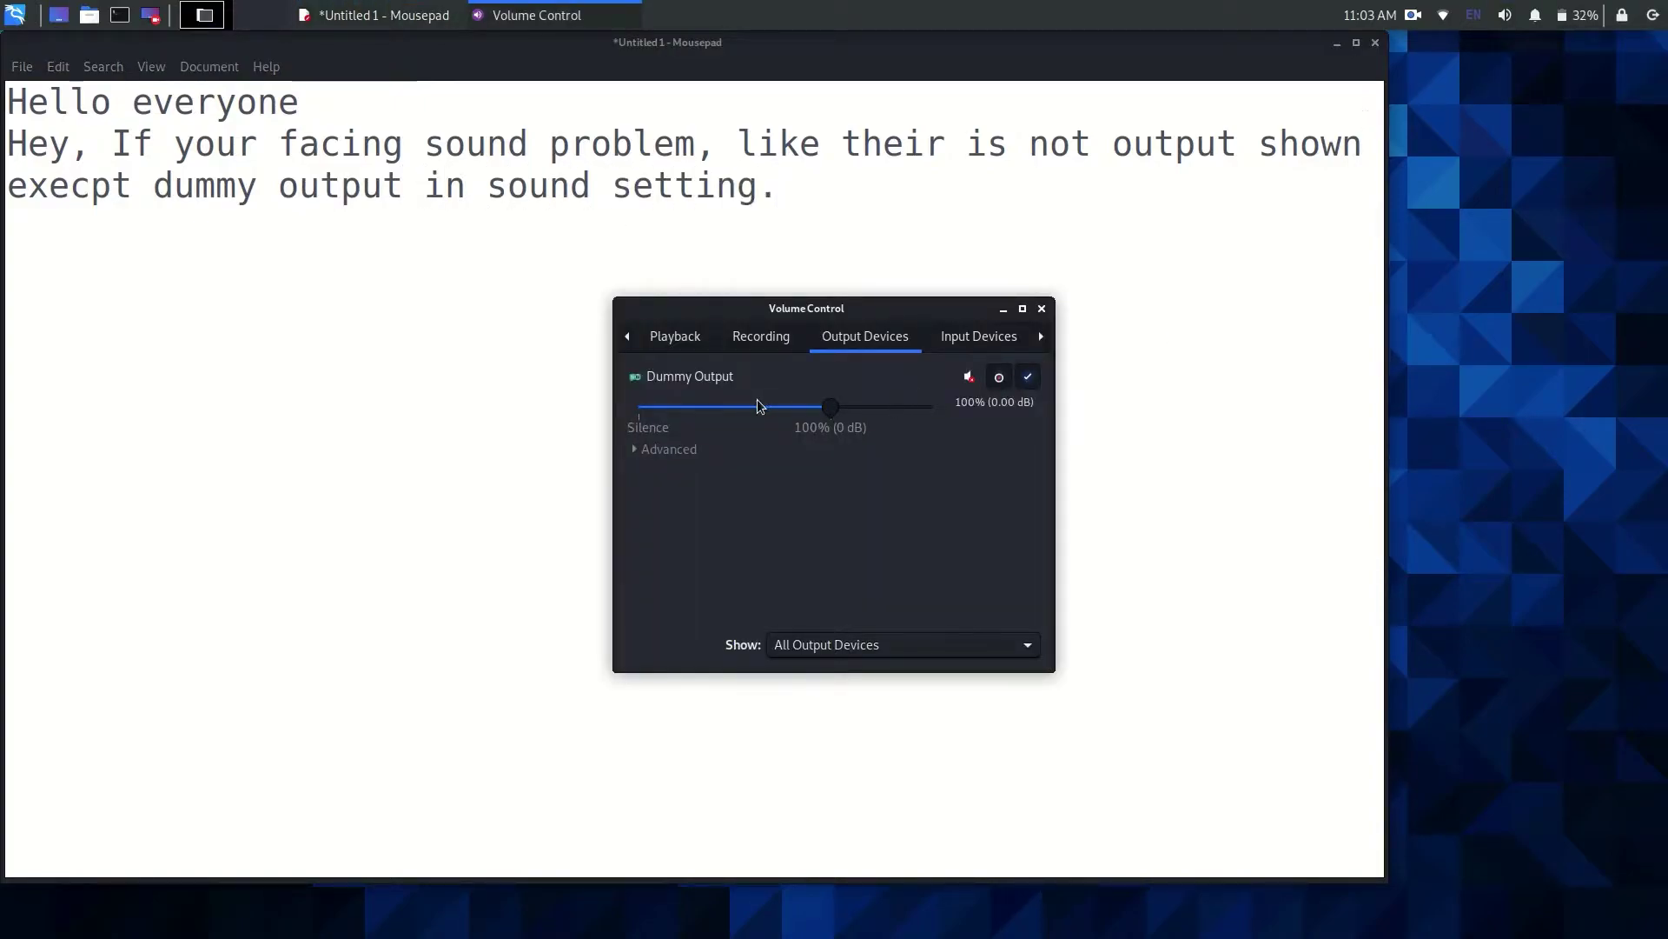
pyautogui.click(1042, 309)
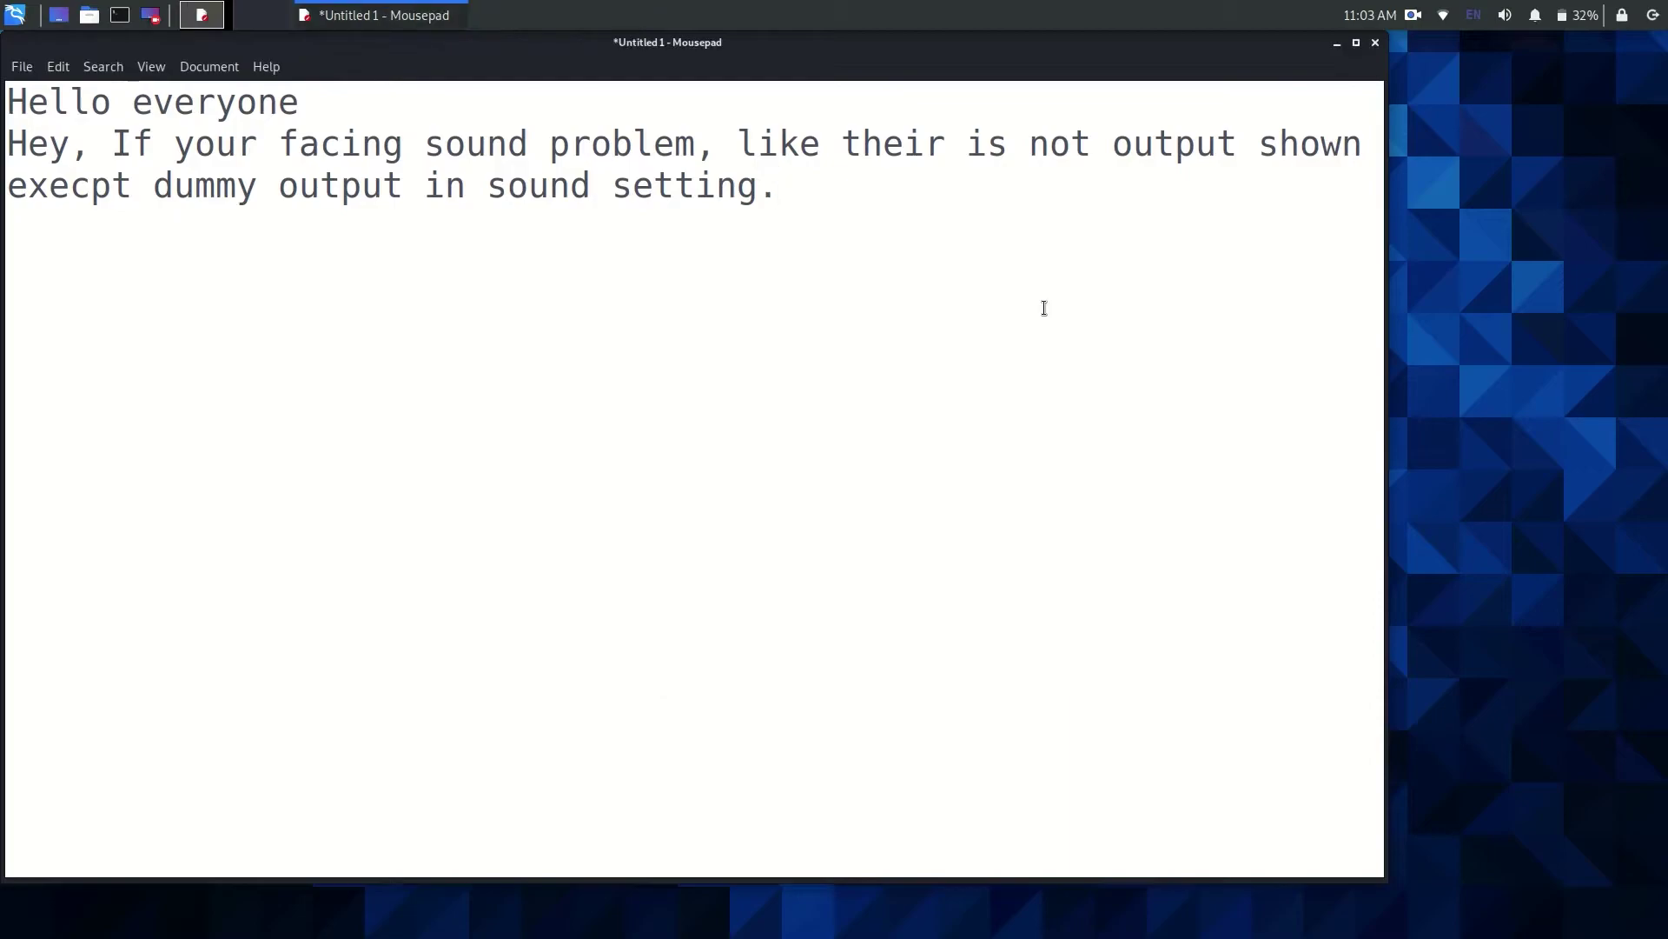
# - Start a new line in the note reading "It seems that there is some detection issued while booting that cause"
pyautogui.press('Return')
pyautogui.write('It seems to')
pyautogui.press('BackSpace')
pyautogui.press('BackSpace')
pyautogui.write('hat')
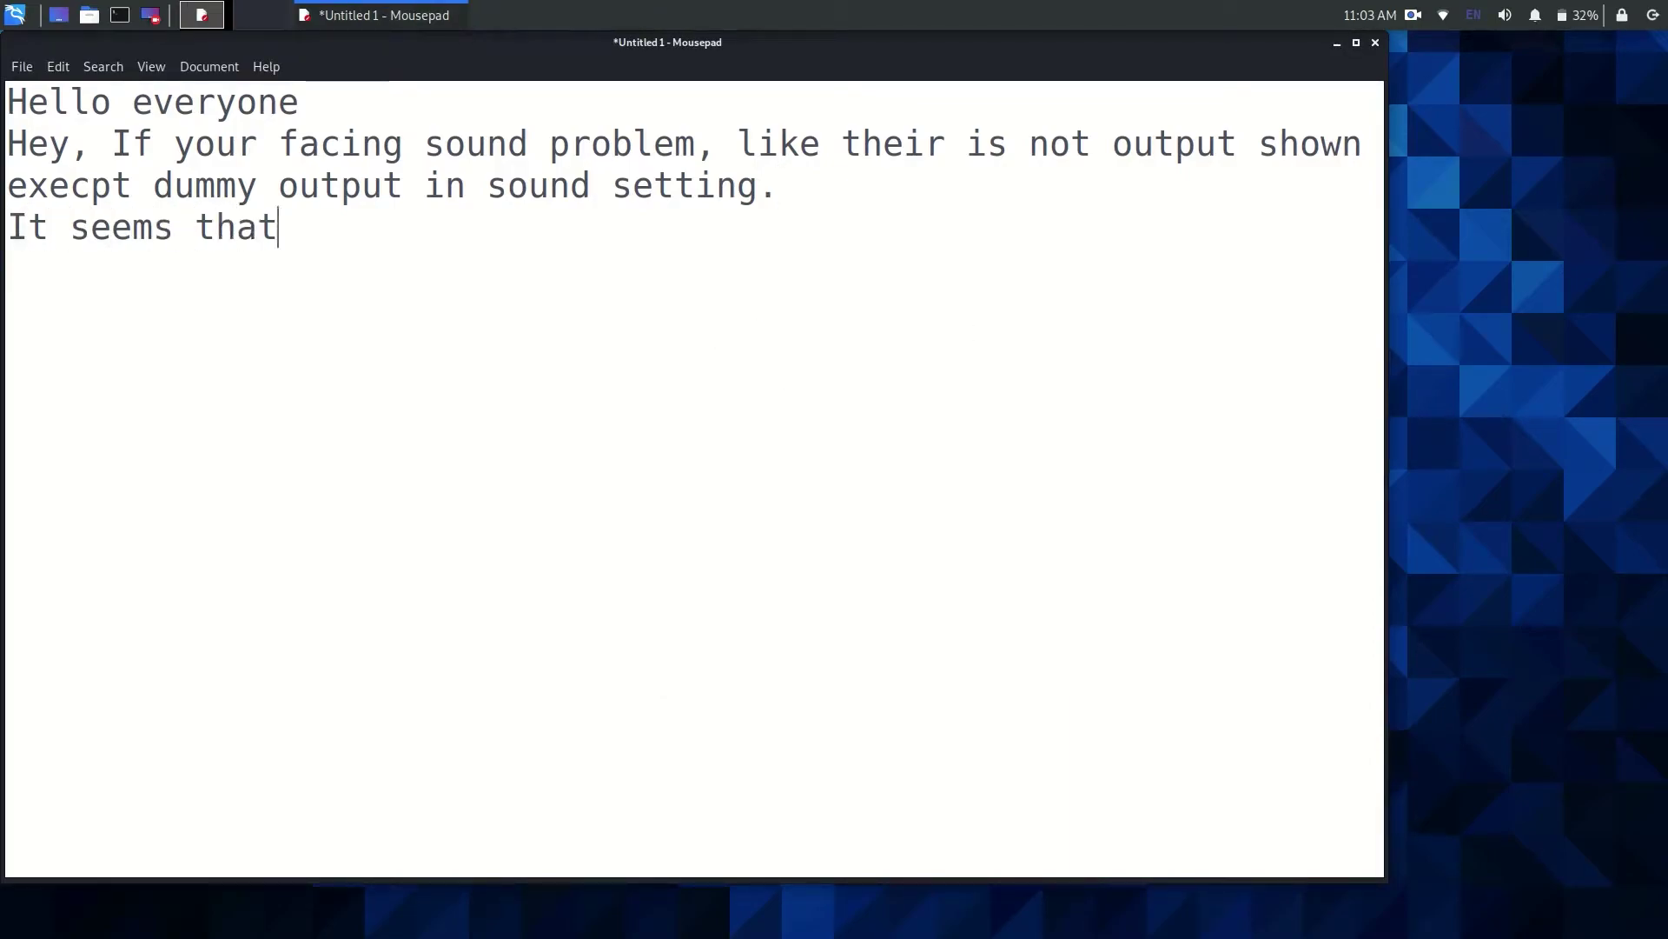
pyautogui.write(' there is som')
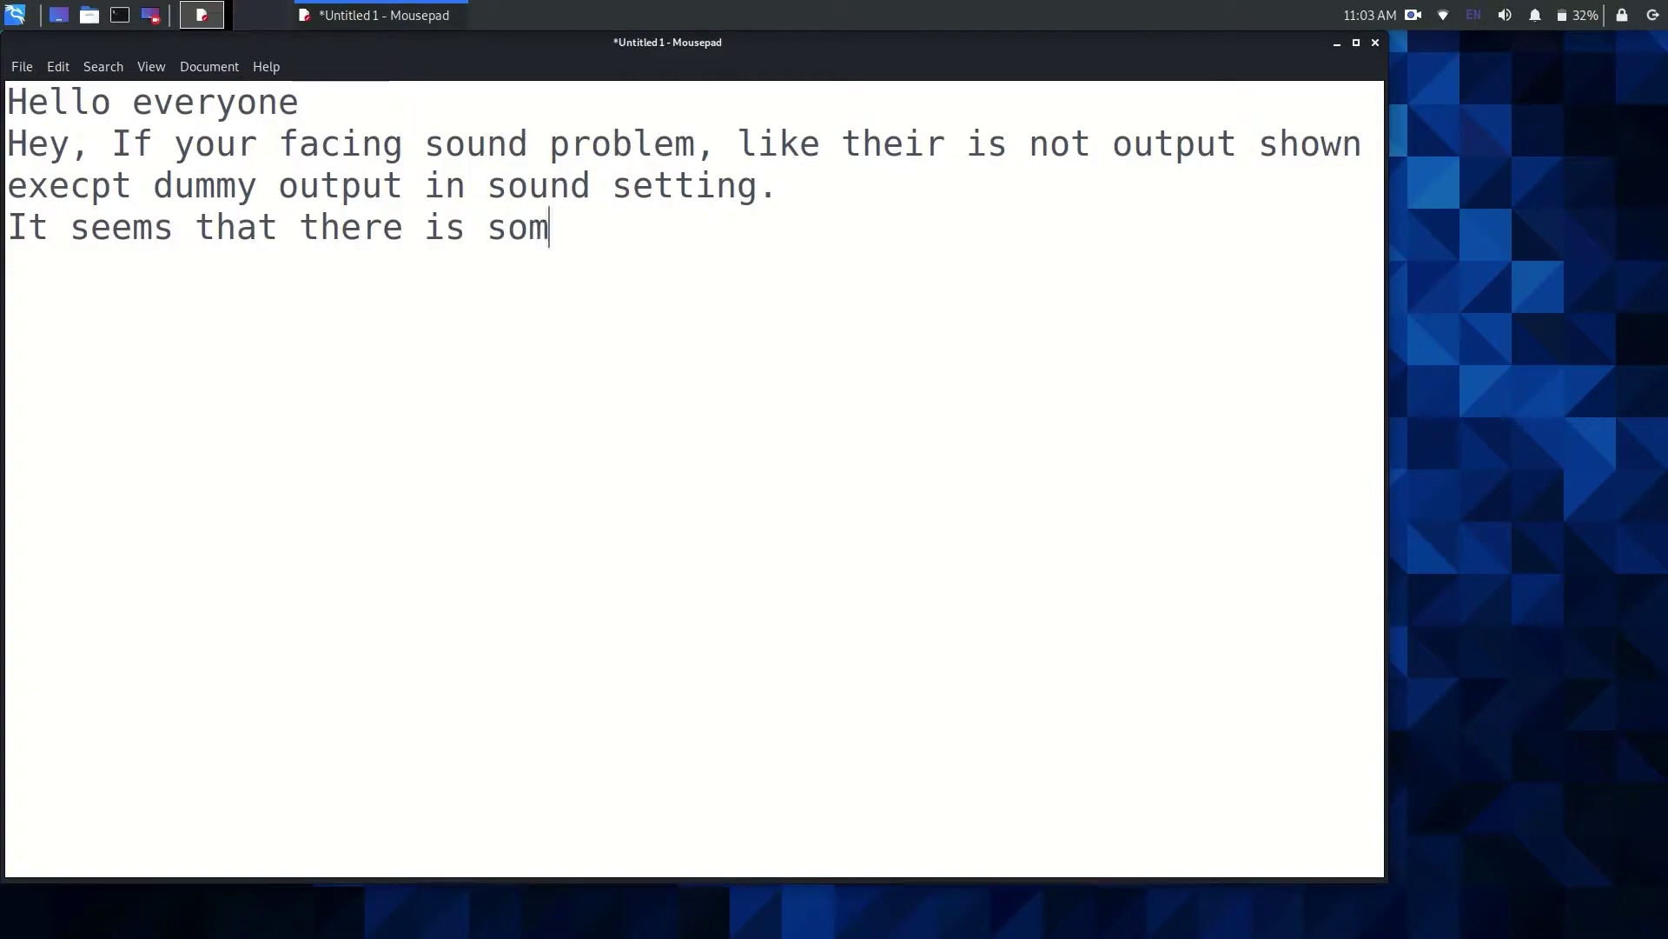
pyautogui.write('e detection issued ')
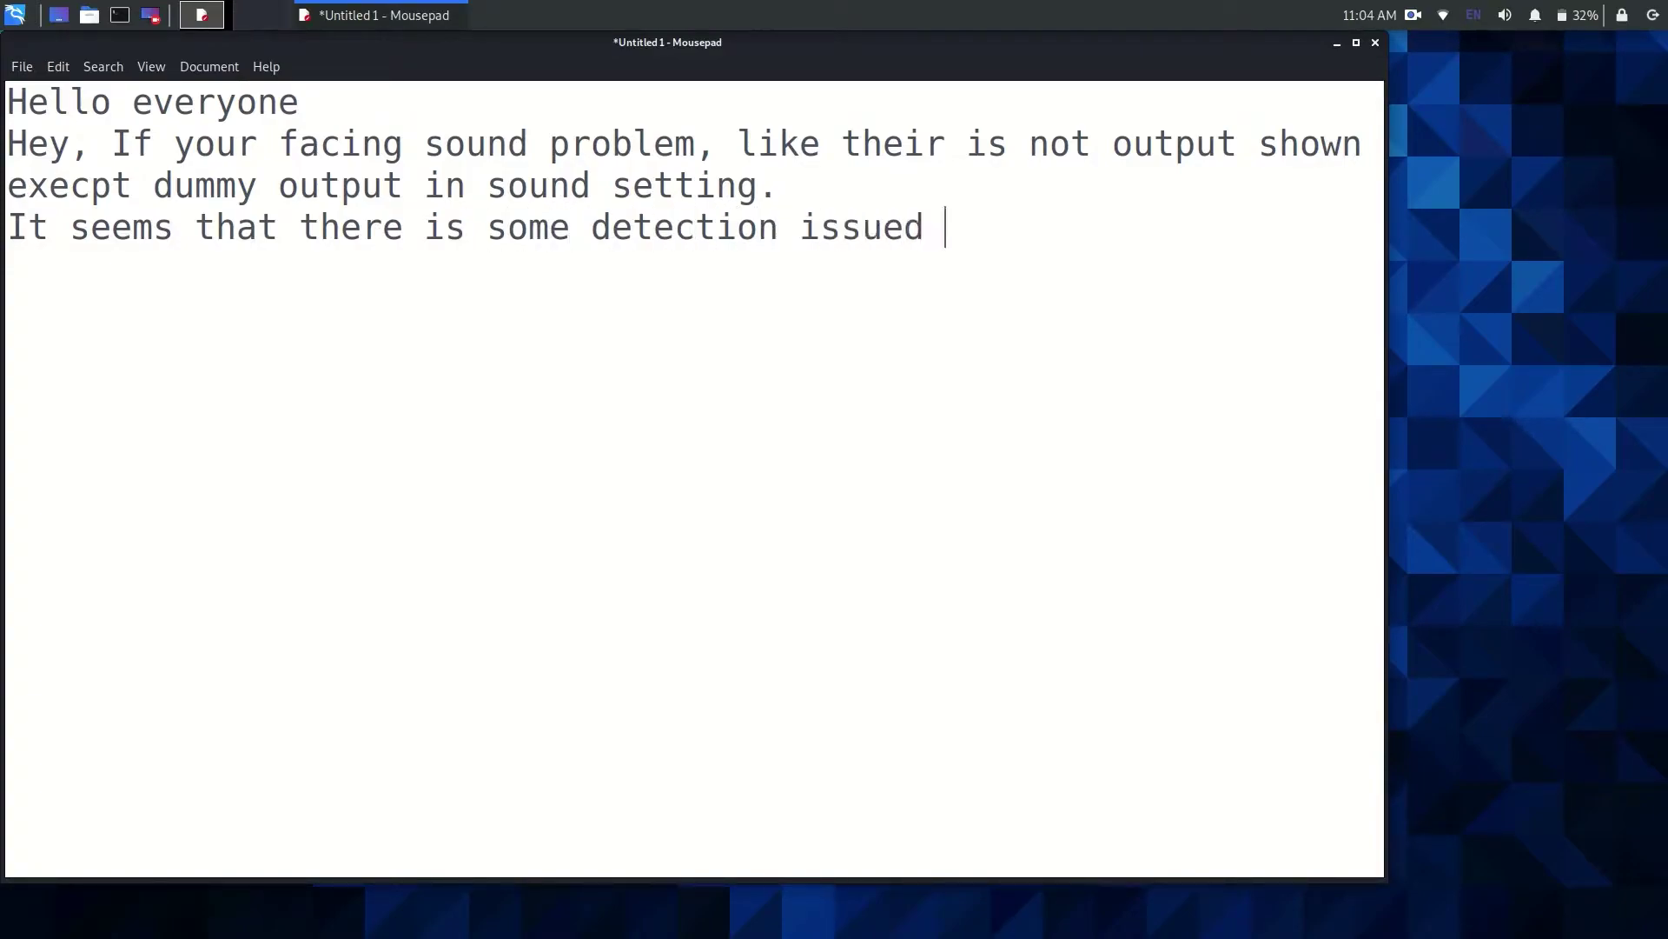
pyautogui.write('while booting that cause who')
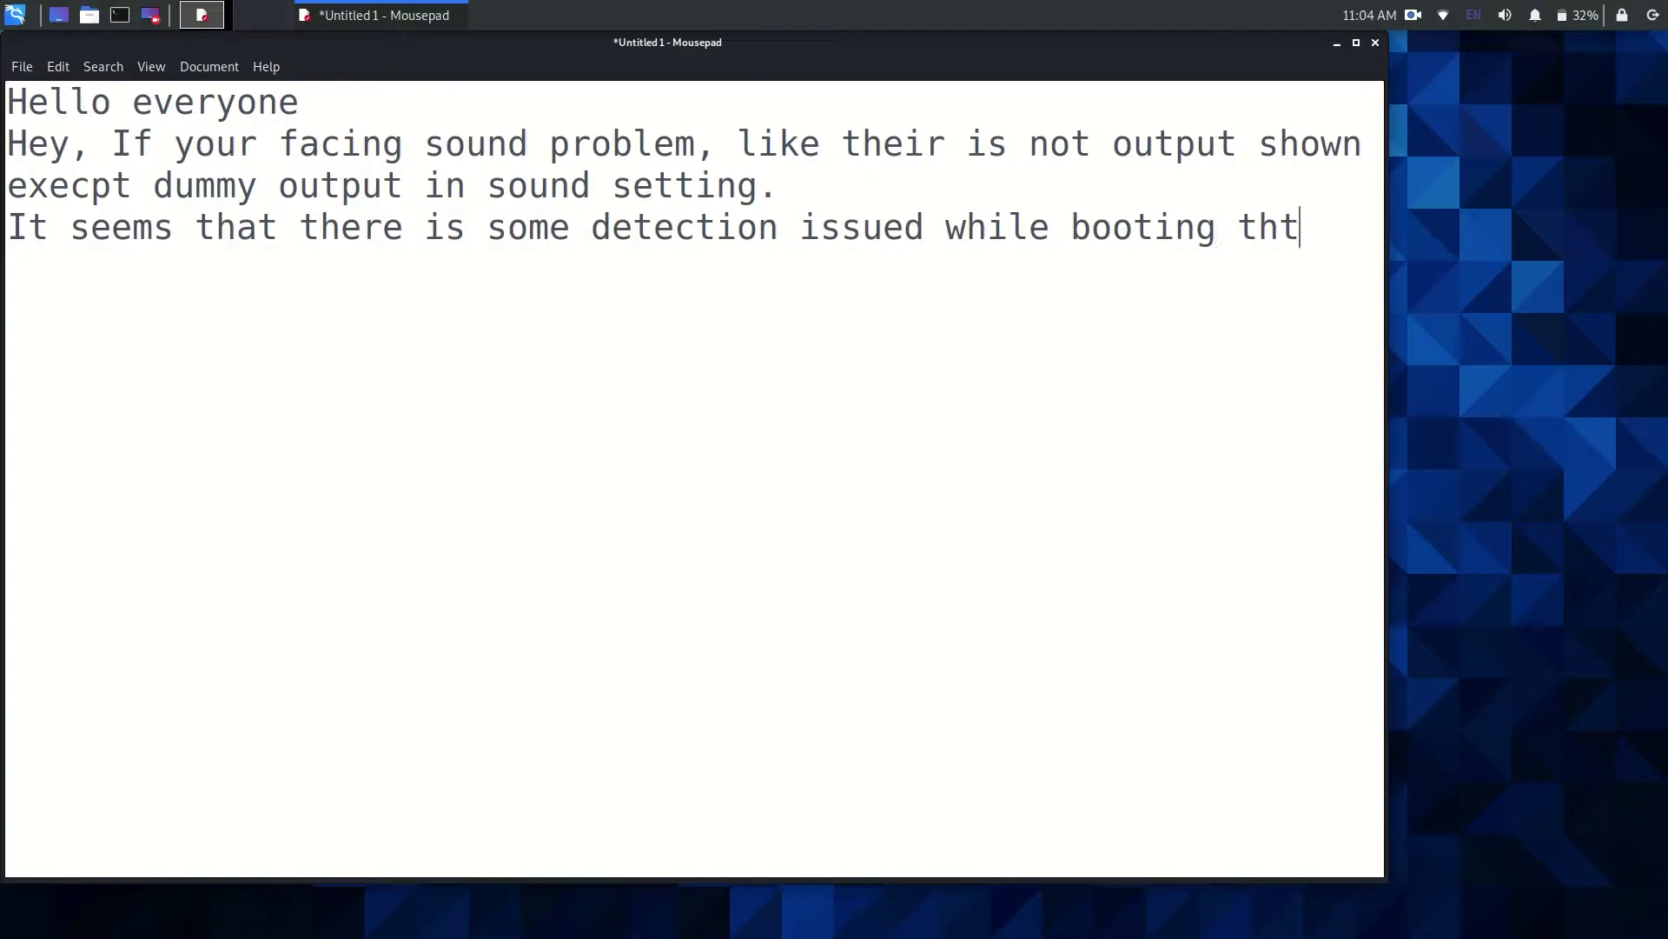
# - Continue the explanation on the next line with "sudio in/ot devices to block to be undetected"
pyautogui.press('Return')
pyautogui.write('s')
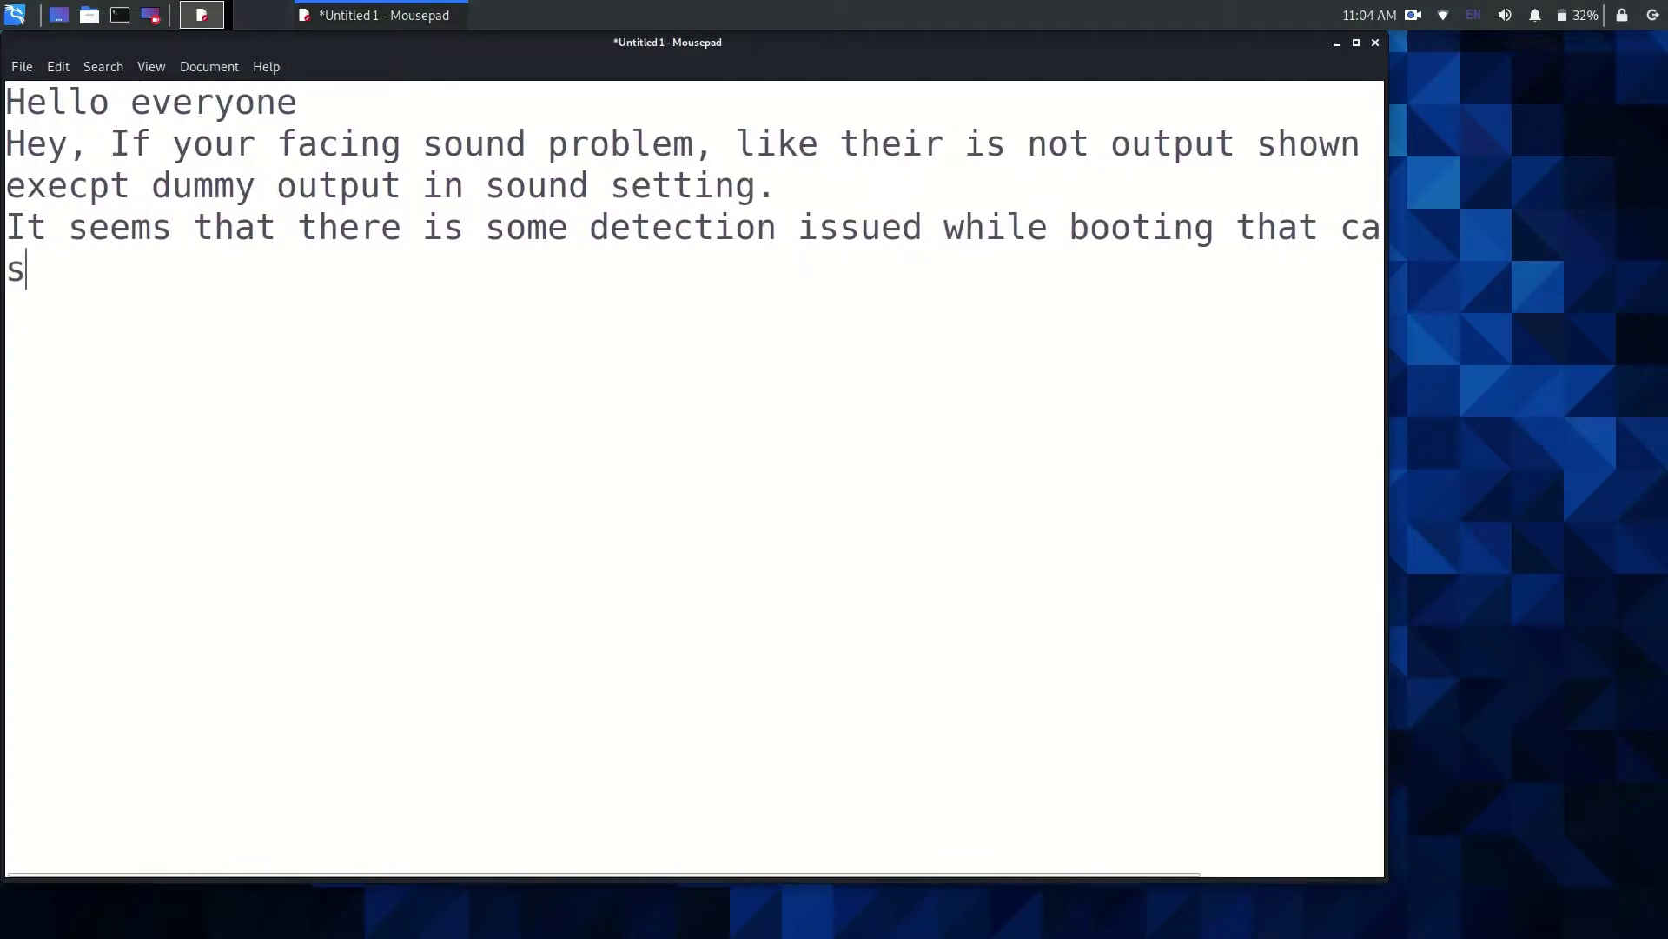
pyautogui.write('udio in/ot devices to block to be undetected')
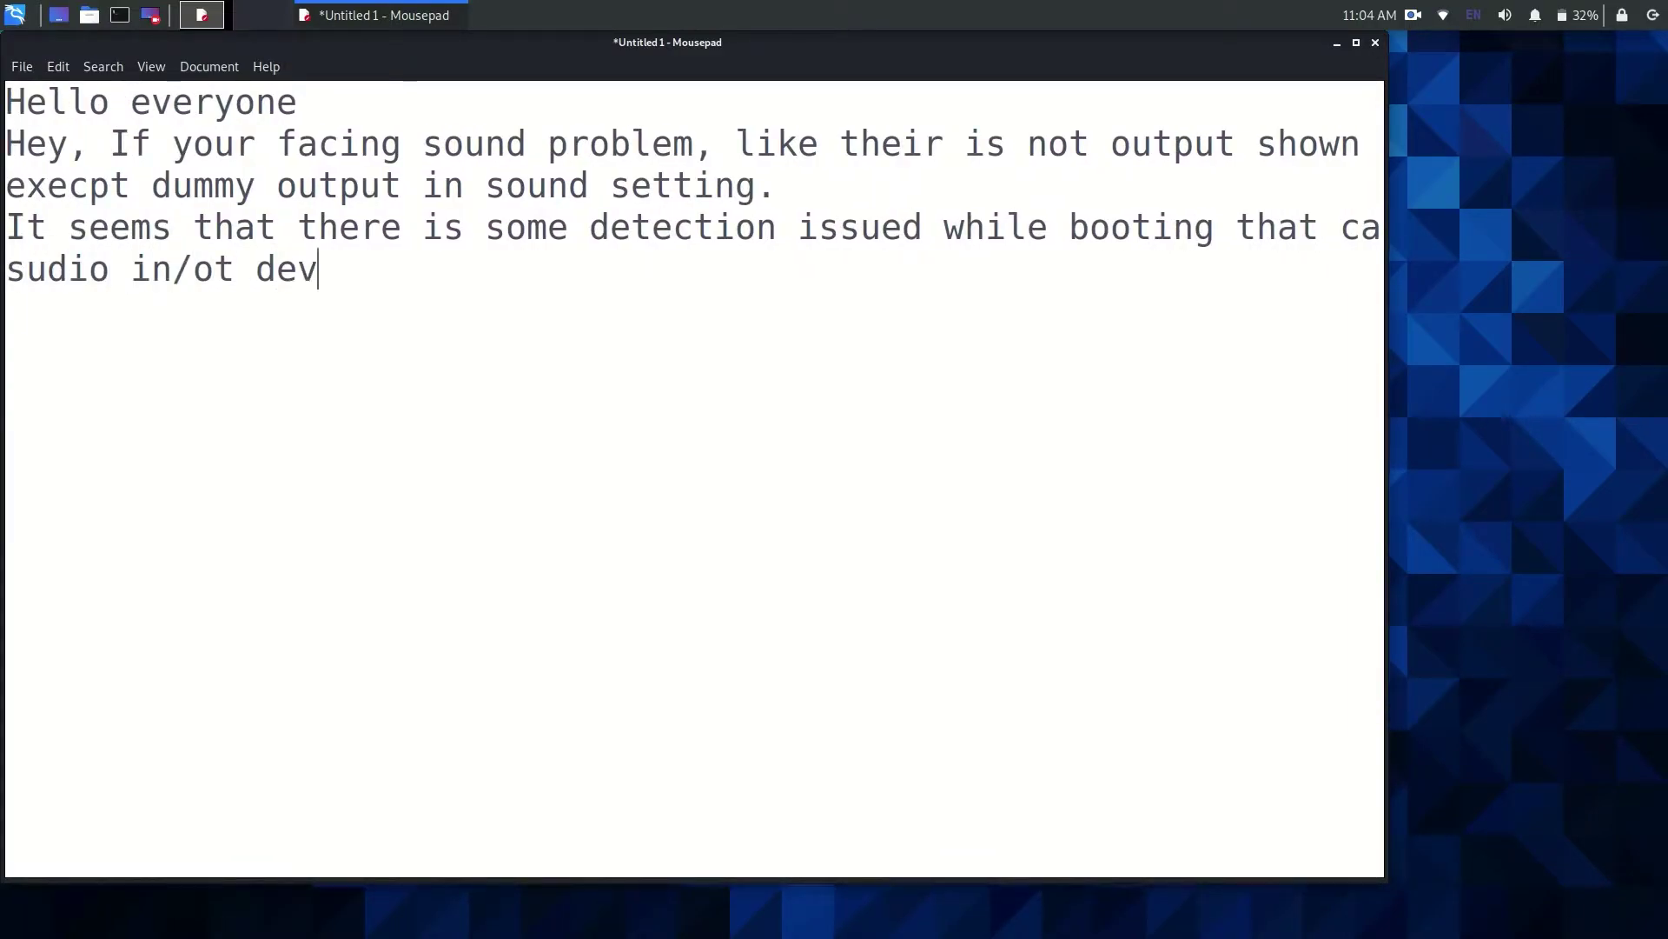
# - Add the line "Easiest option is to add" to the note, followed by an empty line
pyautogui.press('Return')
pyautogui.write('Easiest ')
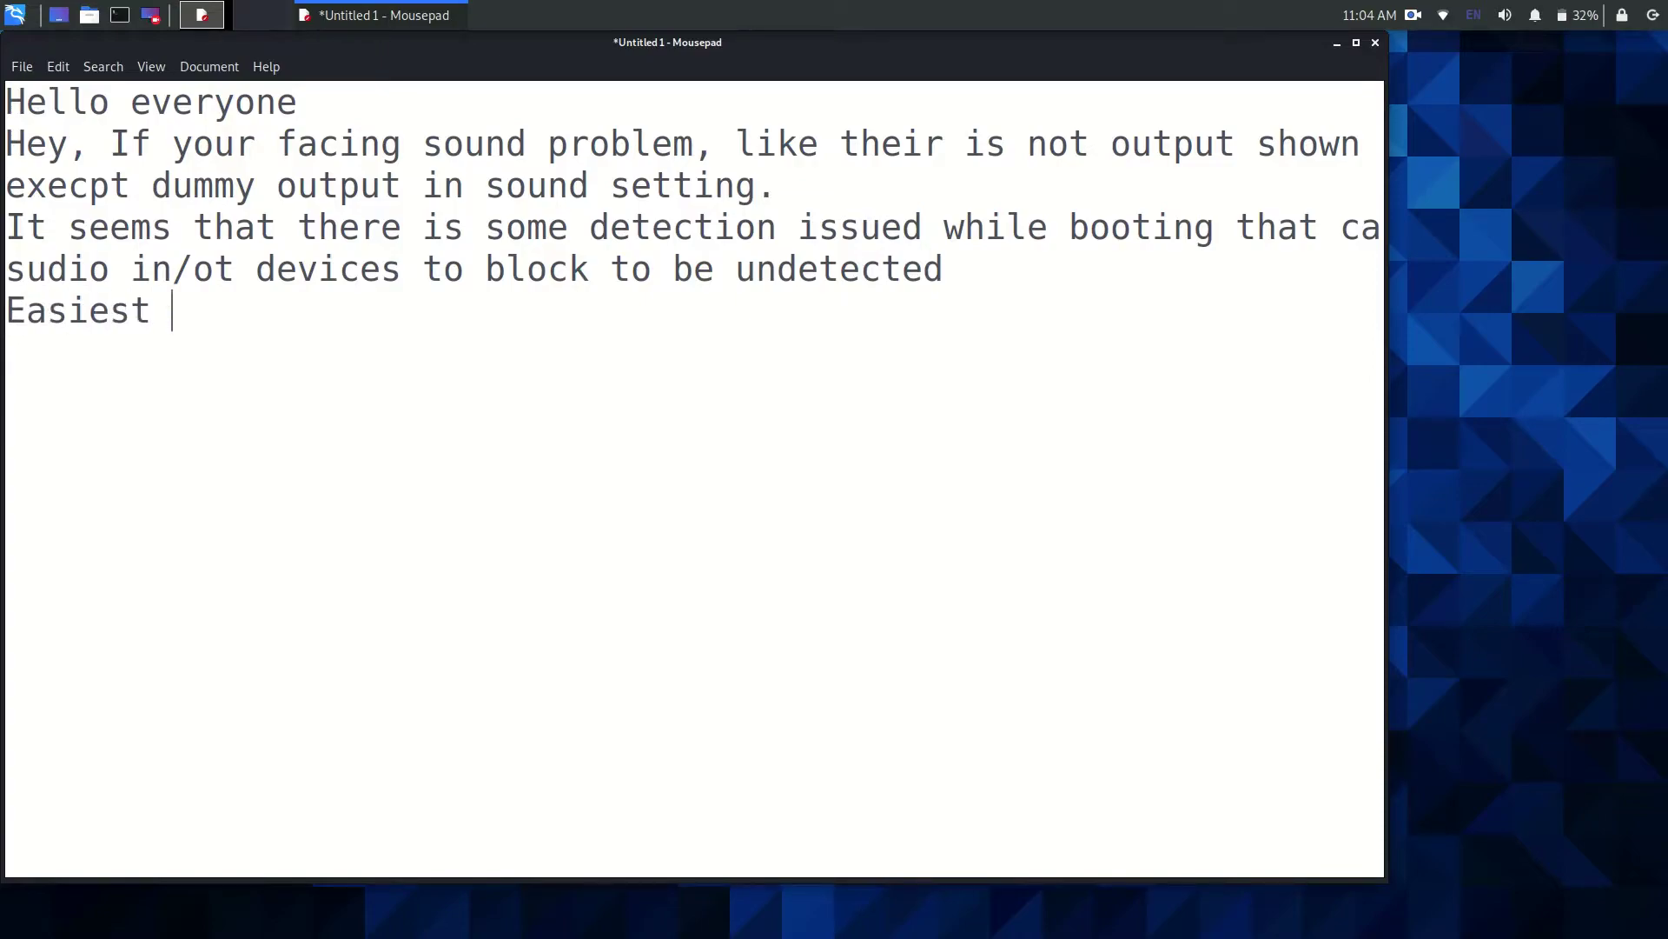
pyautogui.write('option ')
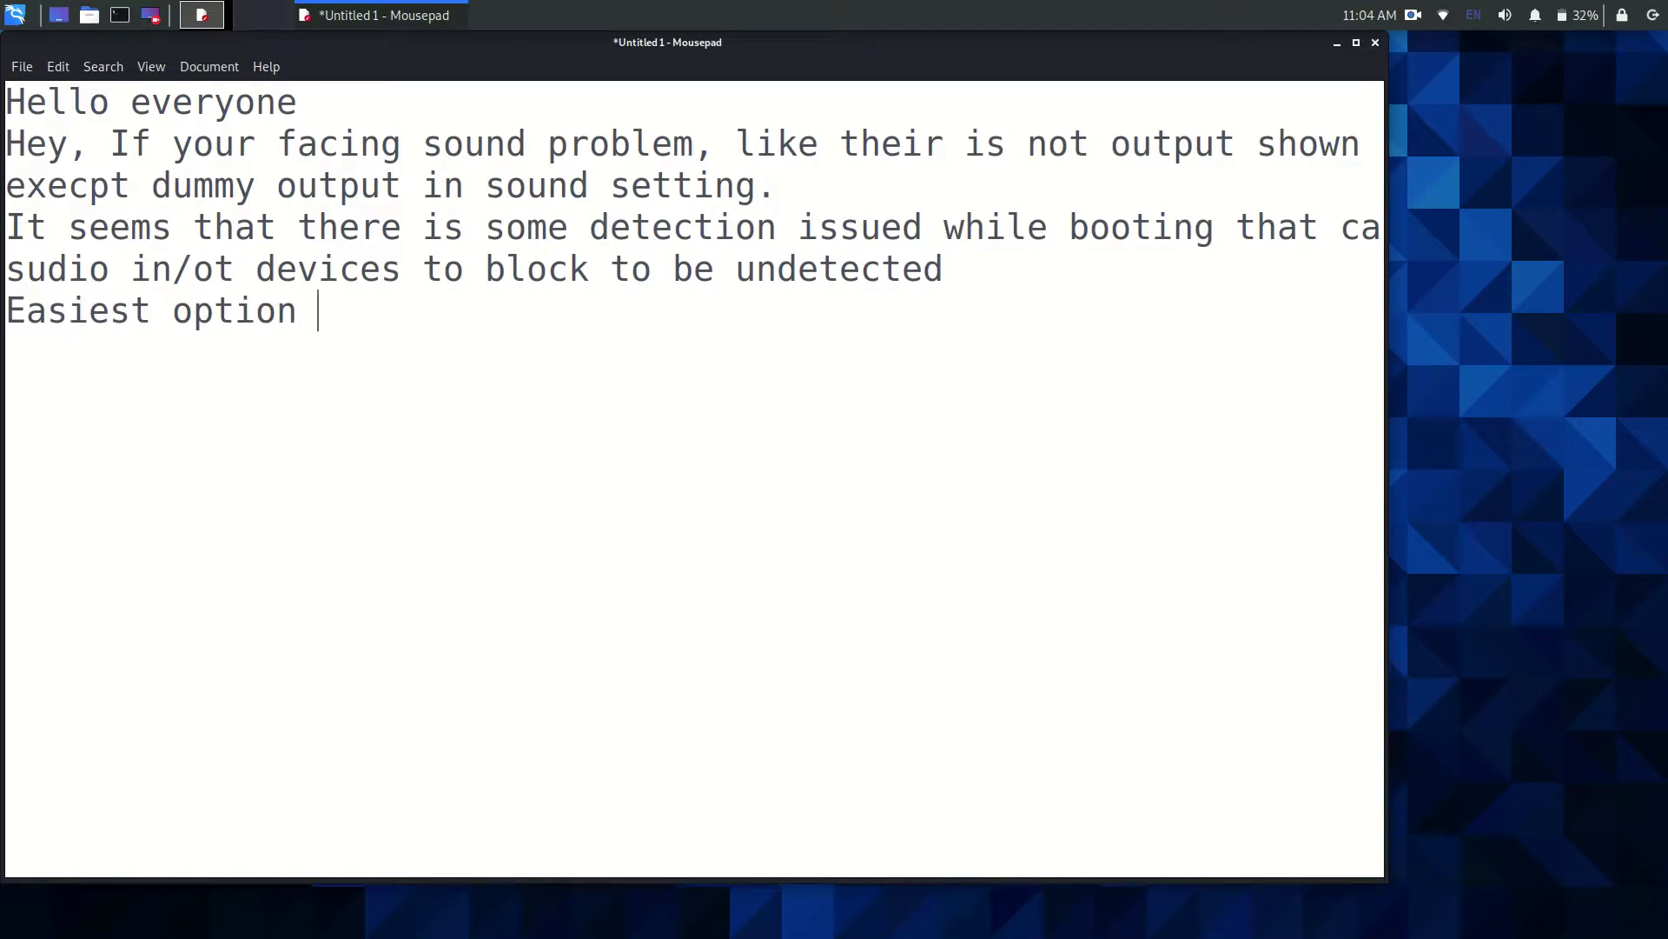
pyautogui.write('is to add')
pyautogui.press('Return')
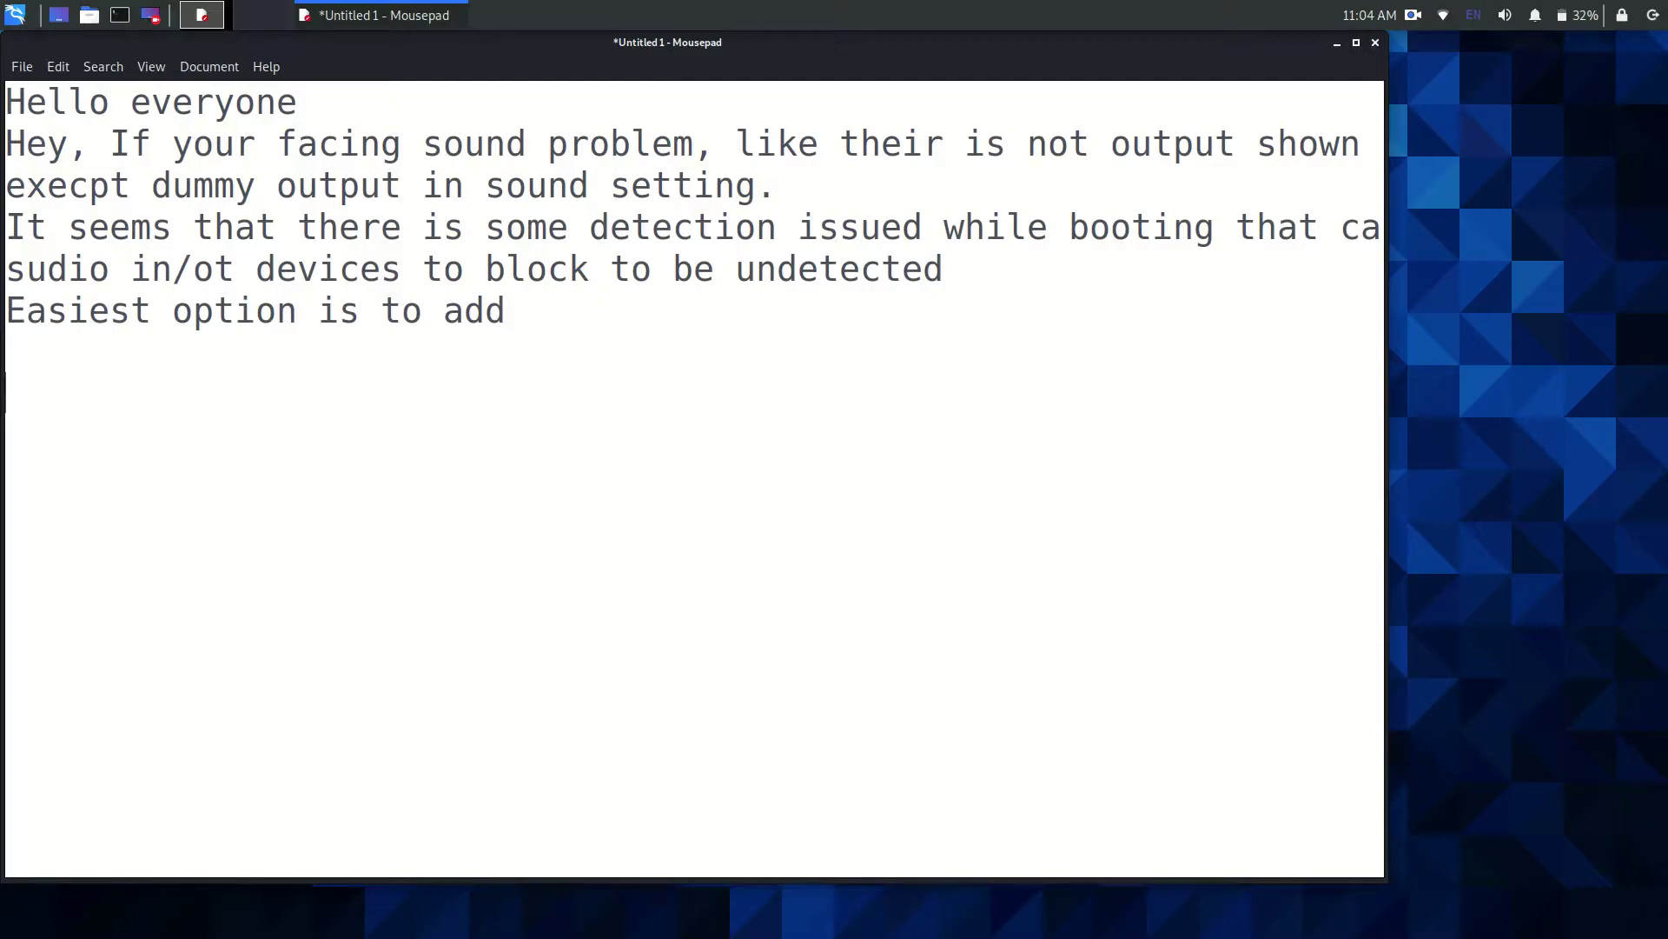
# - Write the kernel parameter line "snd_hda_intel.dmic_detect=0 to" below the empty line
pyautogui.write('snd_hda_intel.dmic')
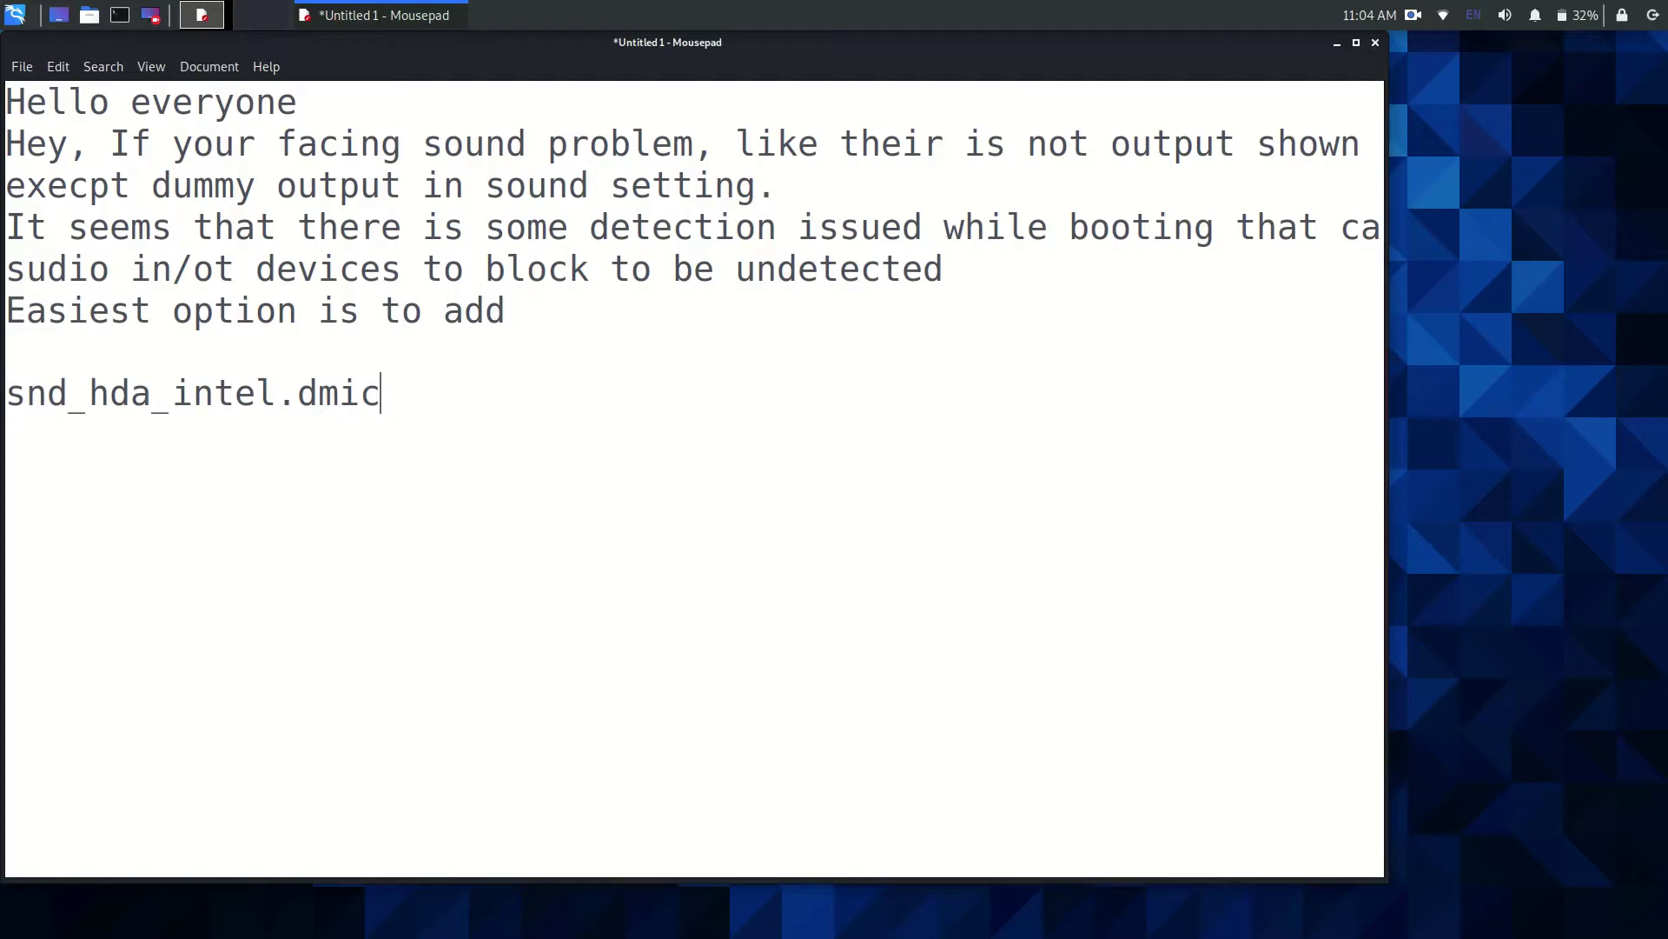
pyautogui.write('_detect =')
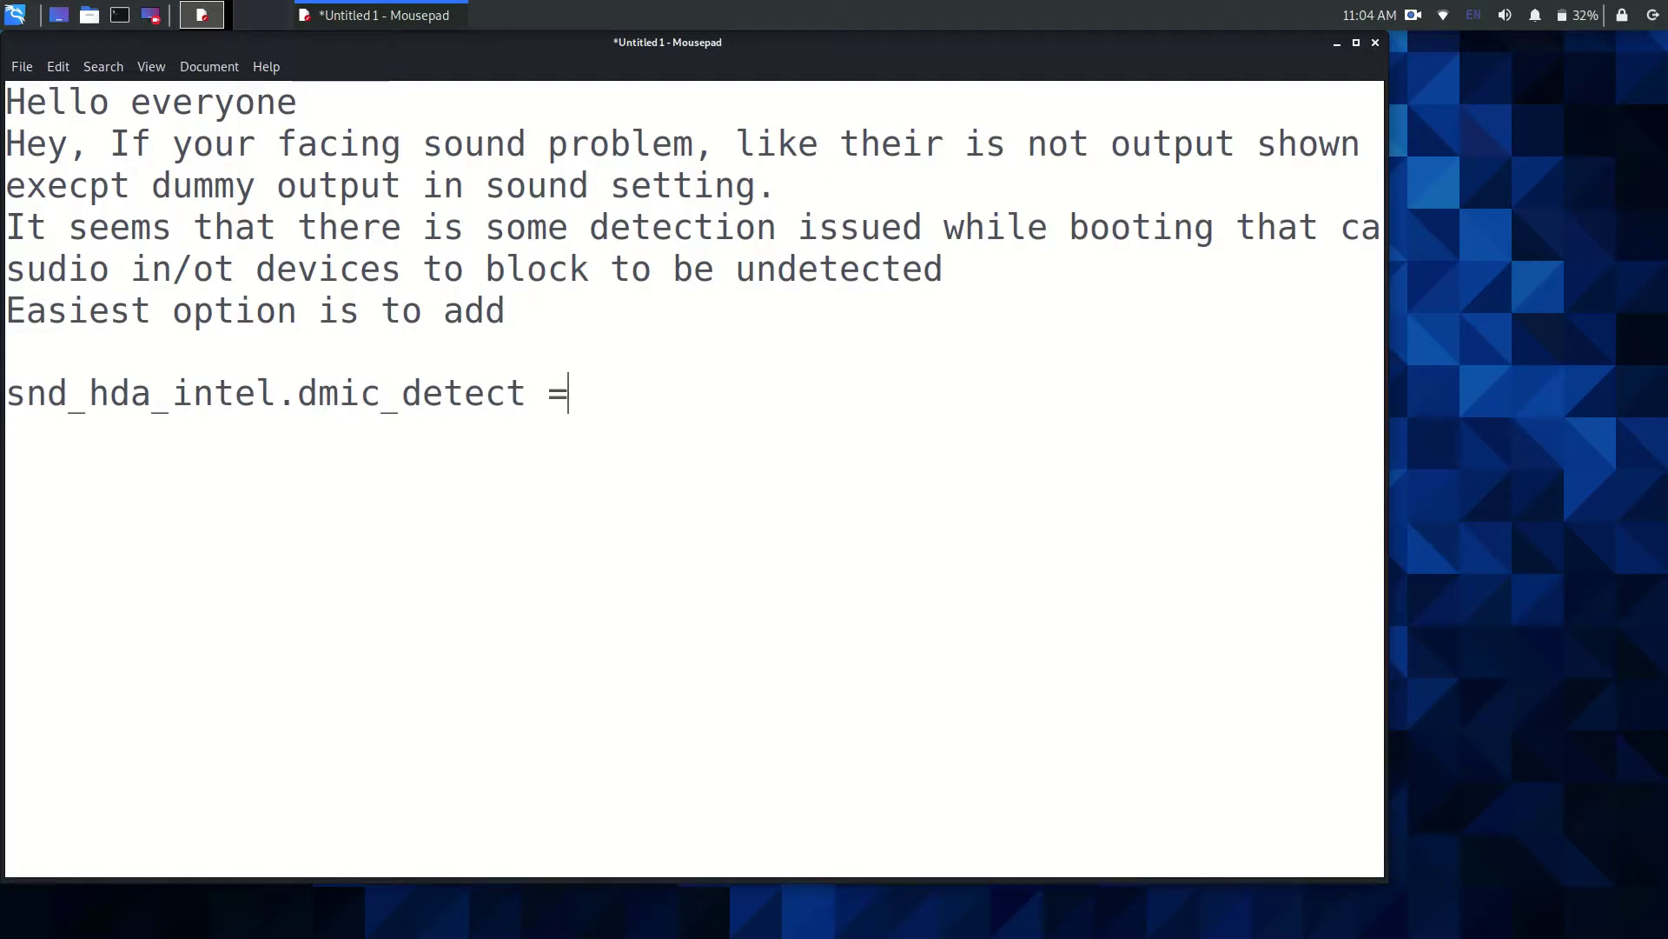
pyautogui.press('BackSpace')
pyautogui.press('BackSpace')
pyautogui.write('=0')
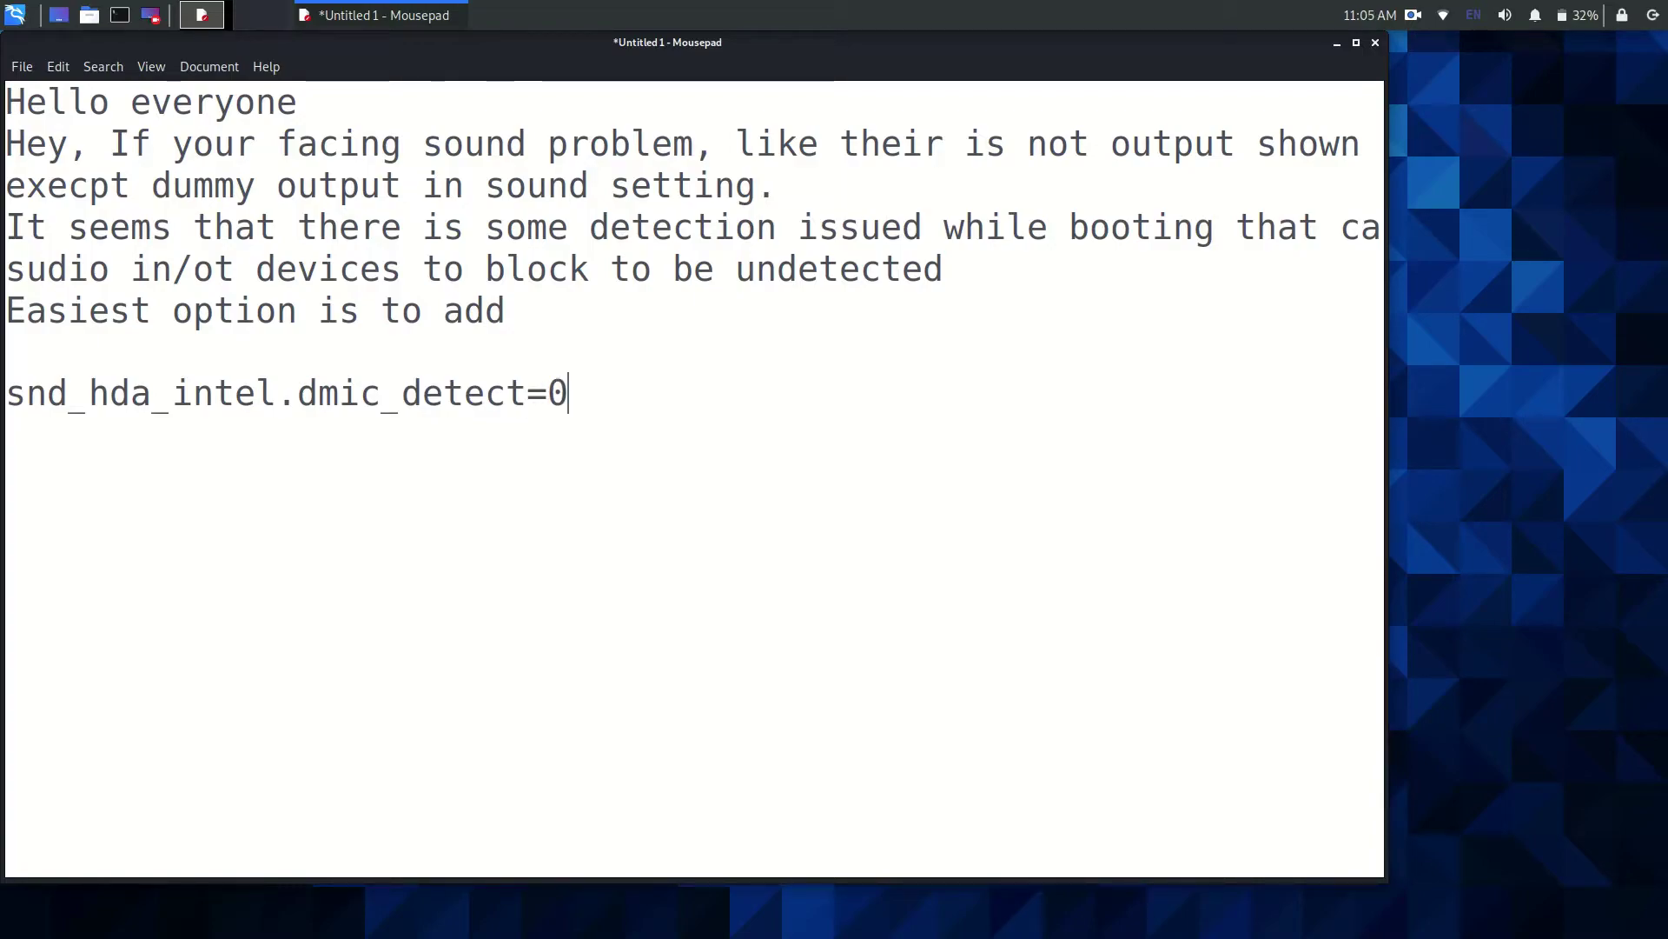
pyautogui.write(' a')
pyautogui.press('BackSpace')
pyautogui.write('to ')
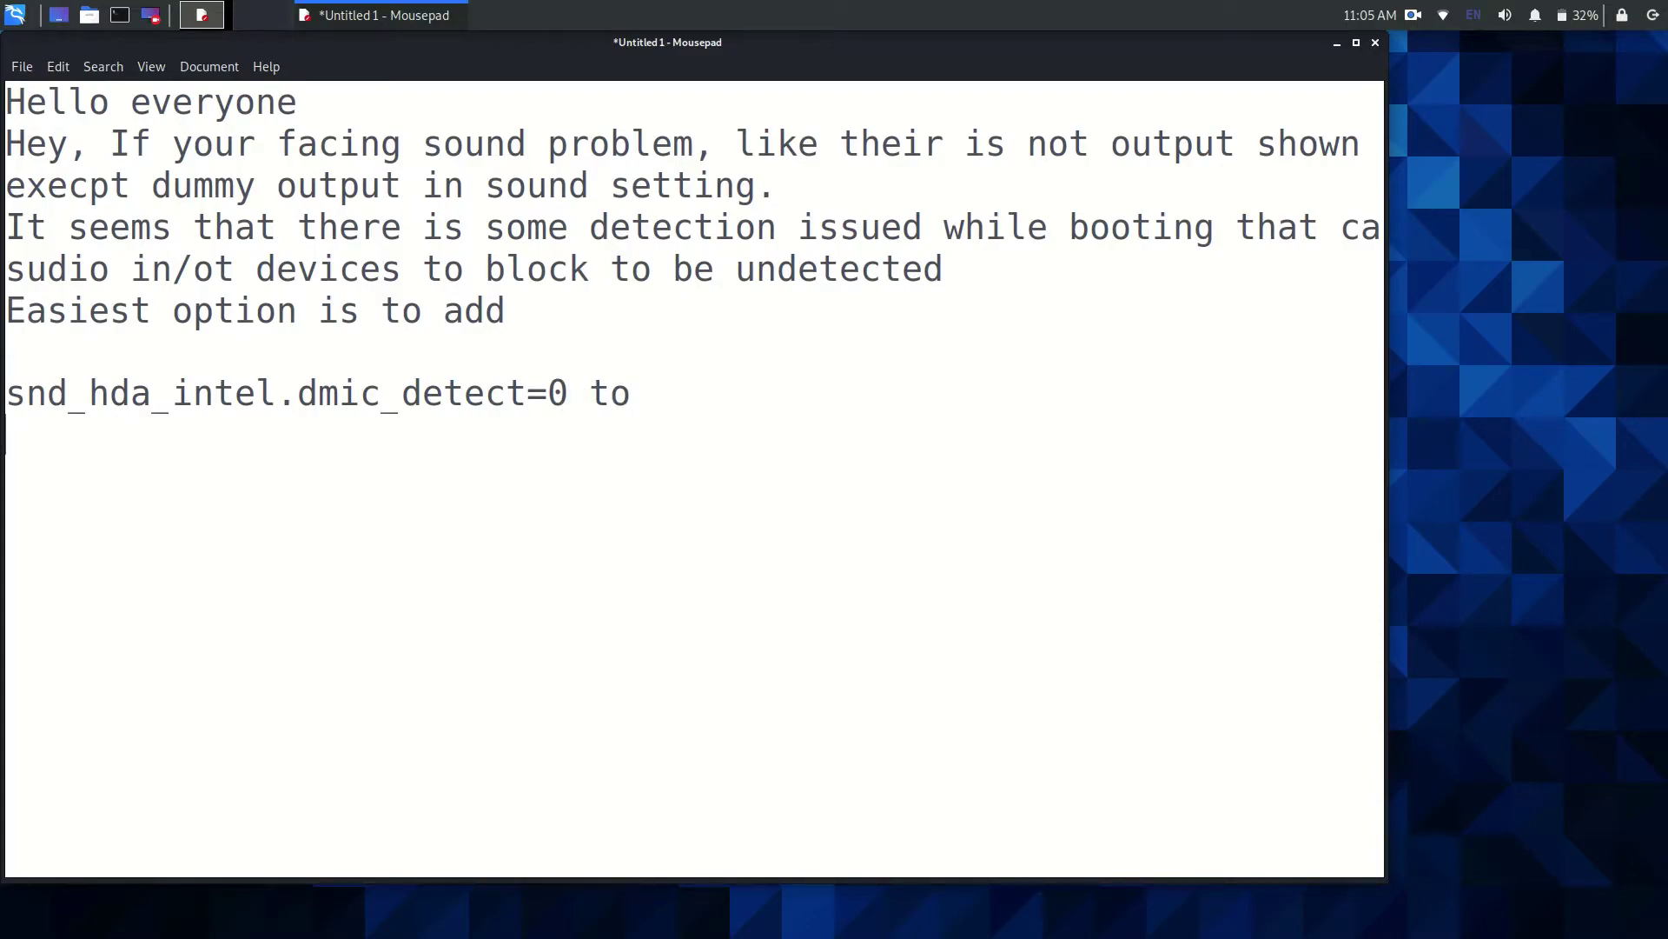
# - Add "GRUB_CMDLINE_LINUX_DEFAULT in your" and, on the following line, "/etc/default/grub" to the note
pyautogui.write('GRUB_CM')
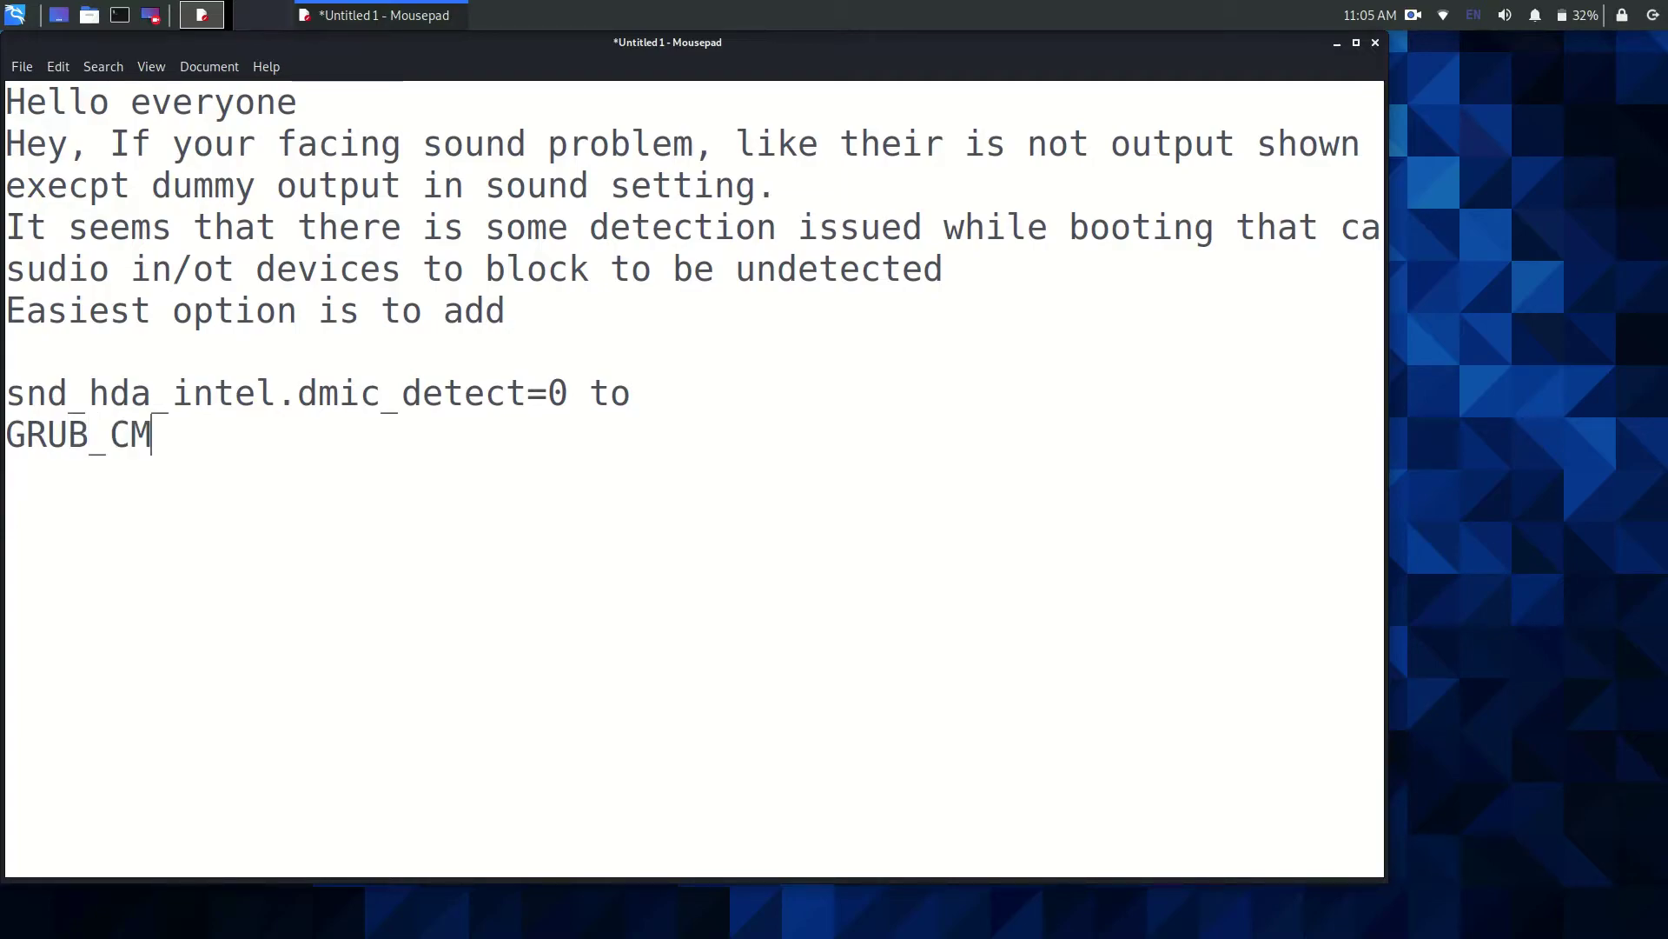
pyautogui.write('DLIN')
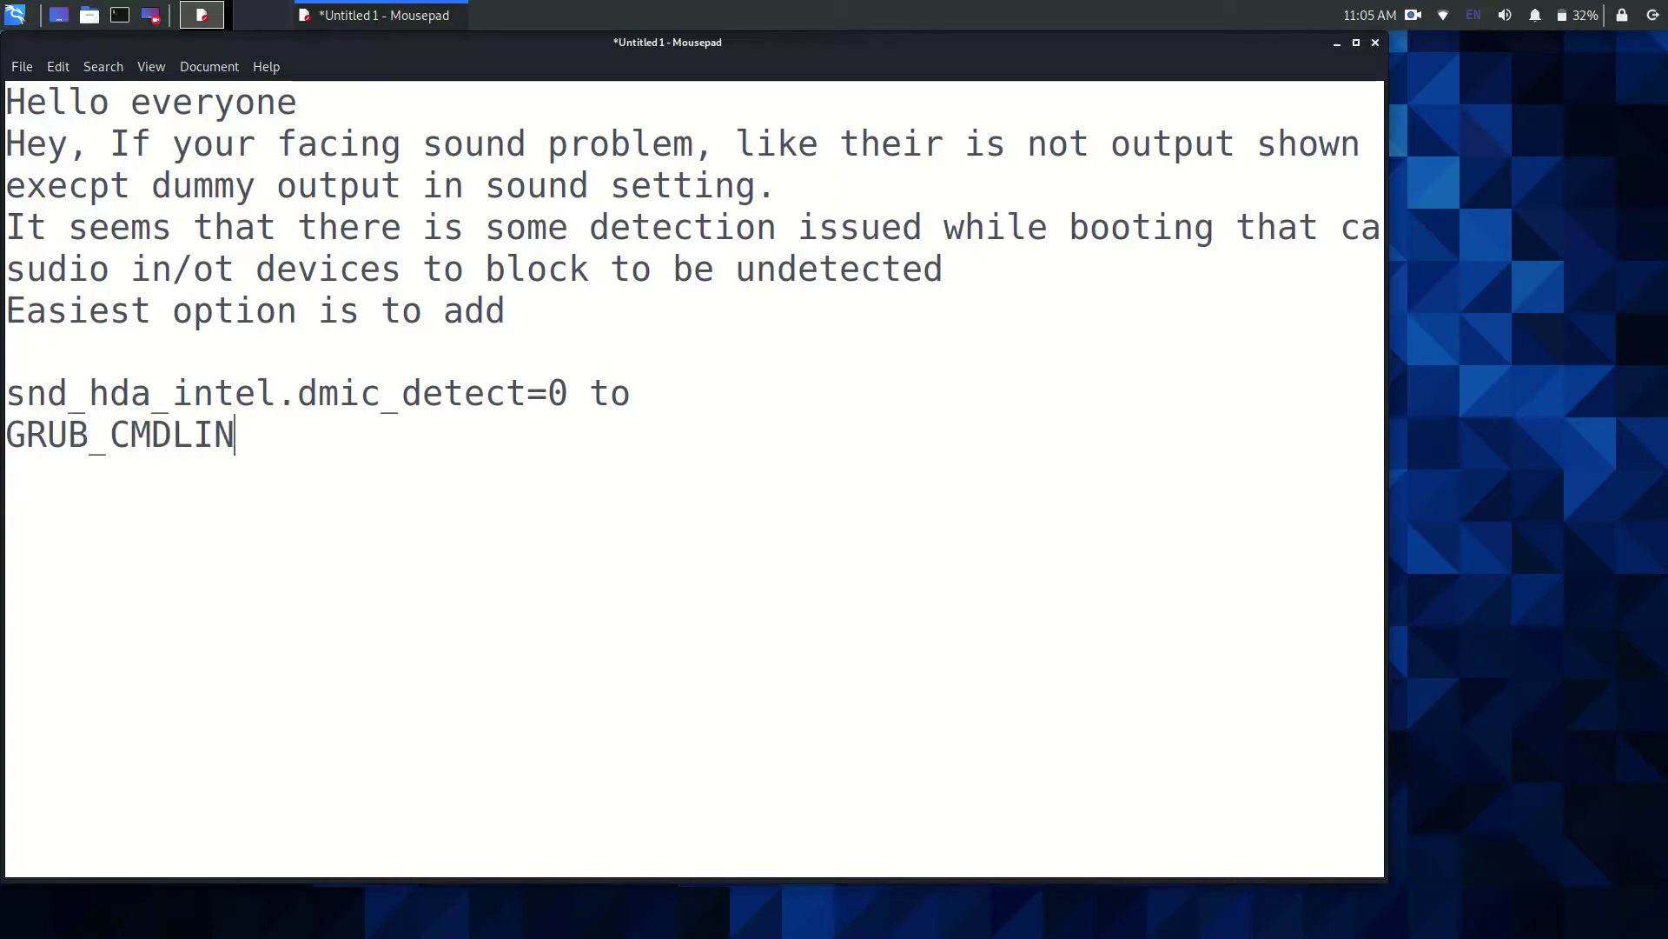
pyautogui.write('E_L')
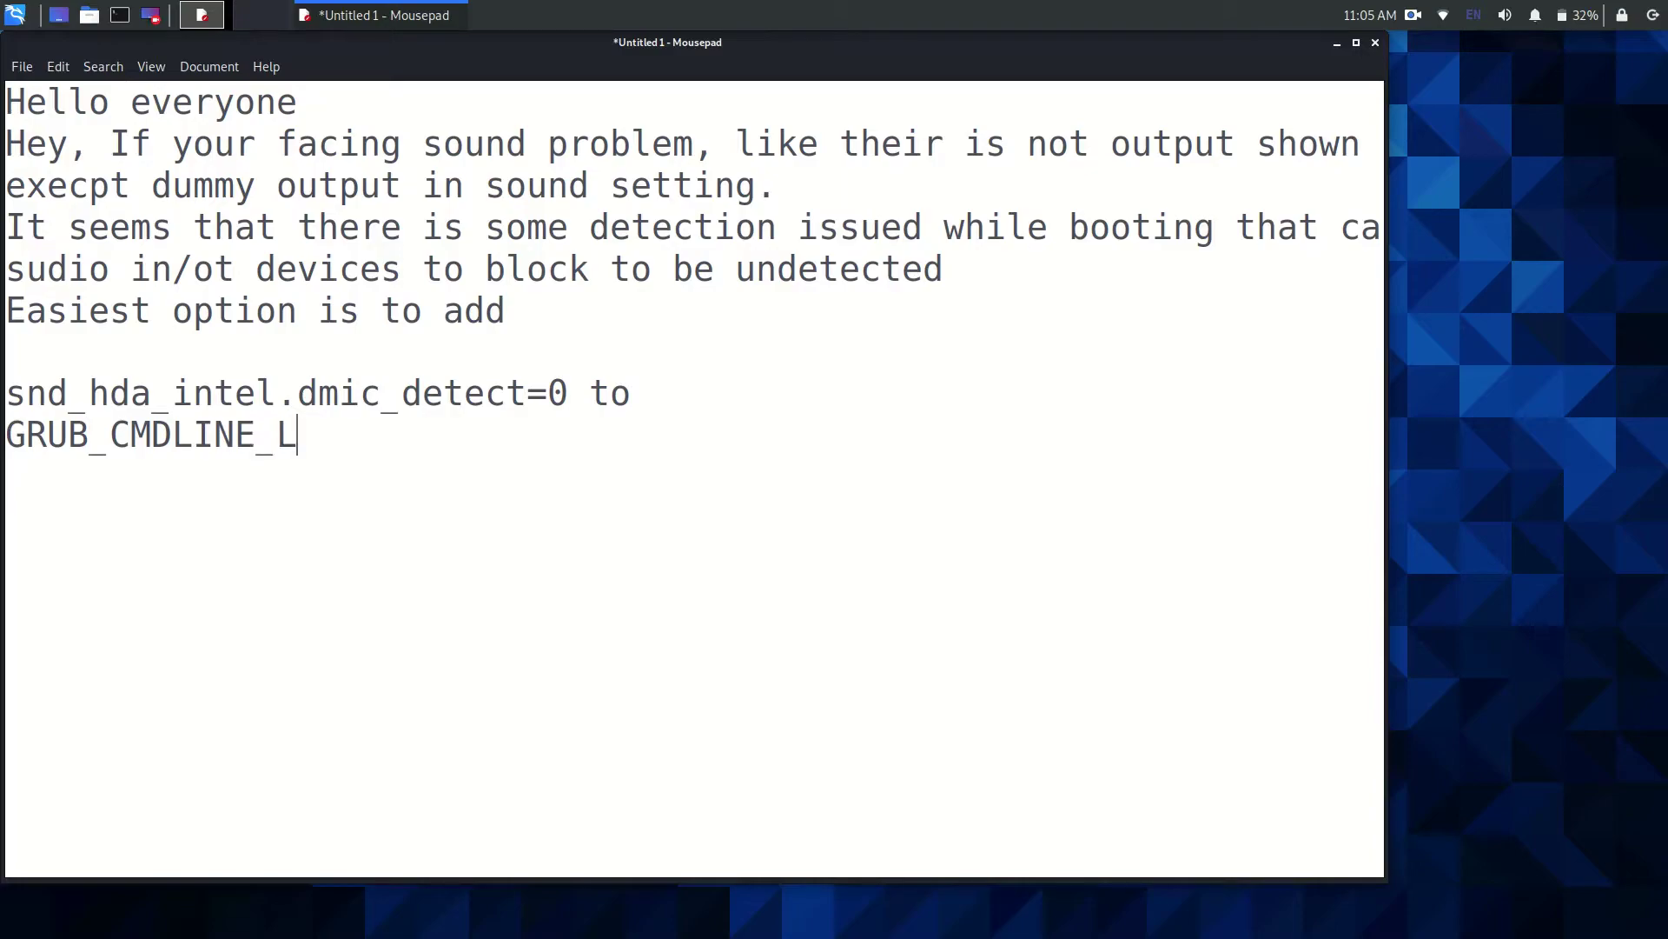
pyautogui.write('INUX_DEFAULT')
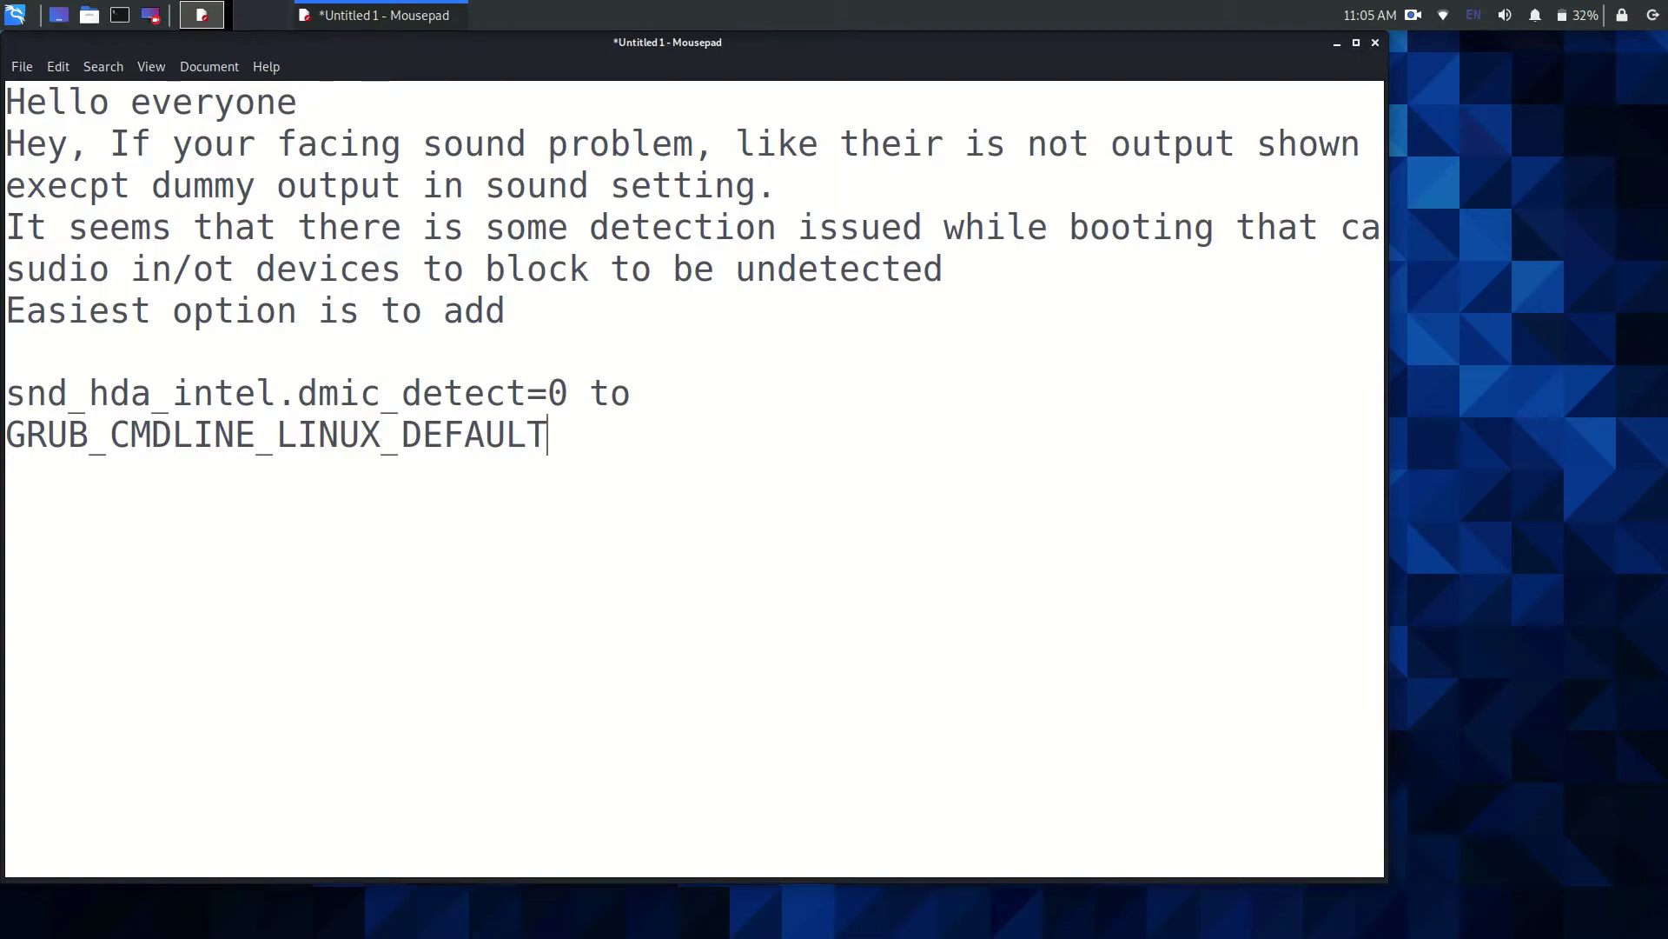
pyautogui.write(' in your')
pyautogui.press('Return')
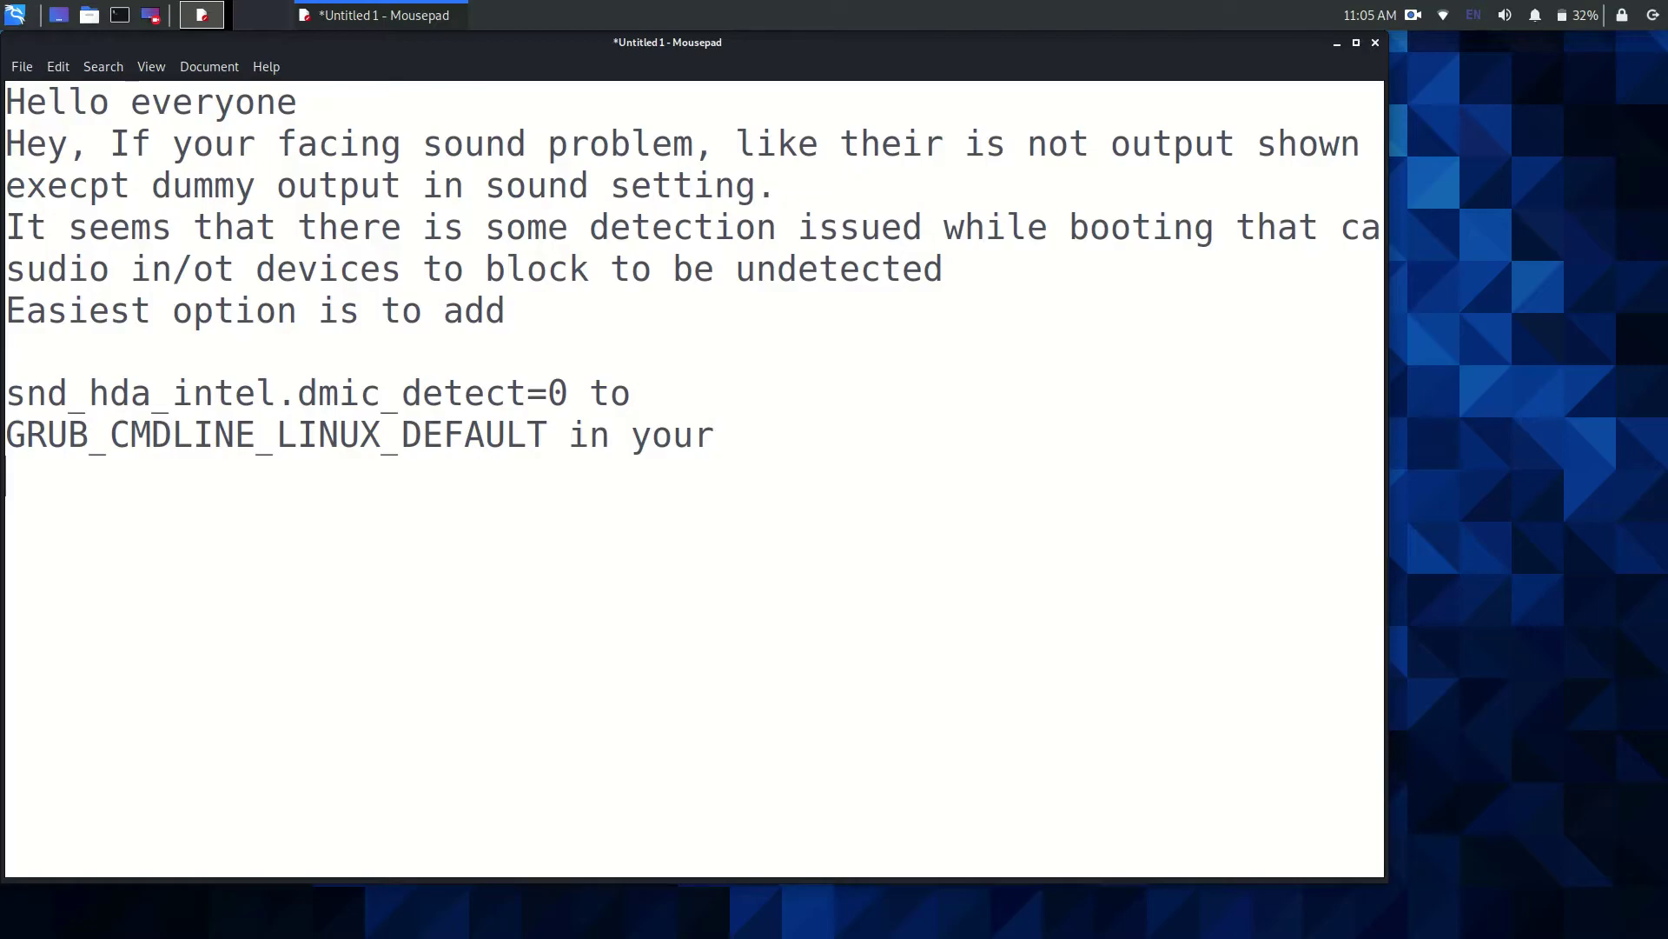
pyautogui.write('/etc/default/grub')
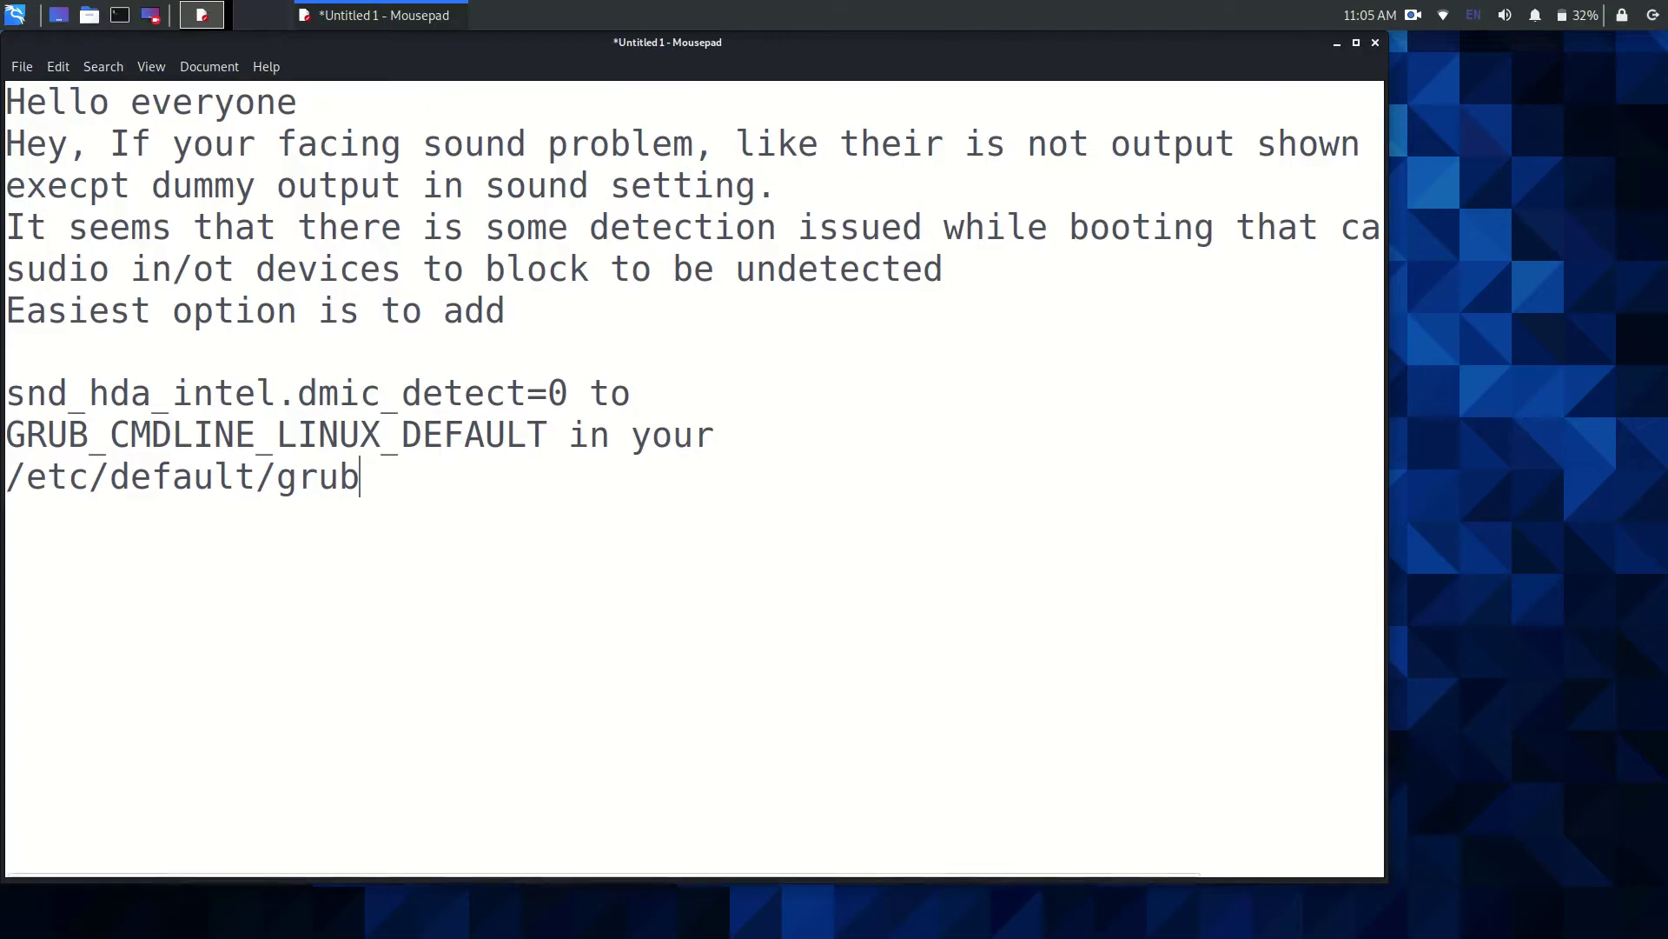
# - Switch to the file manager and open the /etc/default folder from the file system root
pyautogui.click(90, 15)
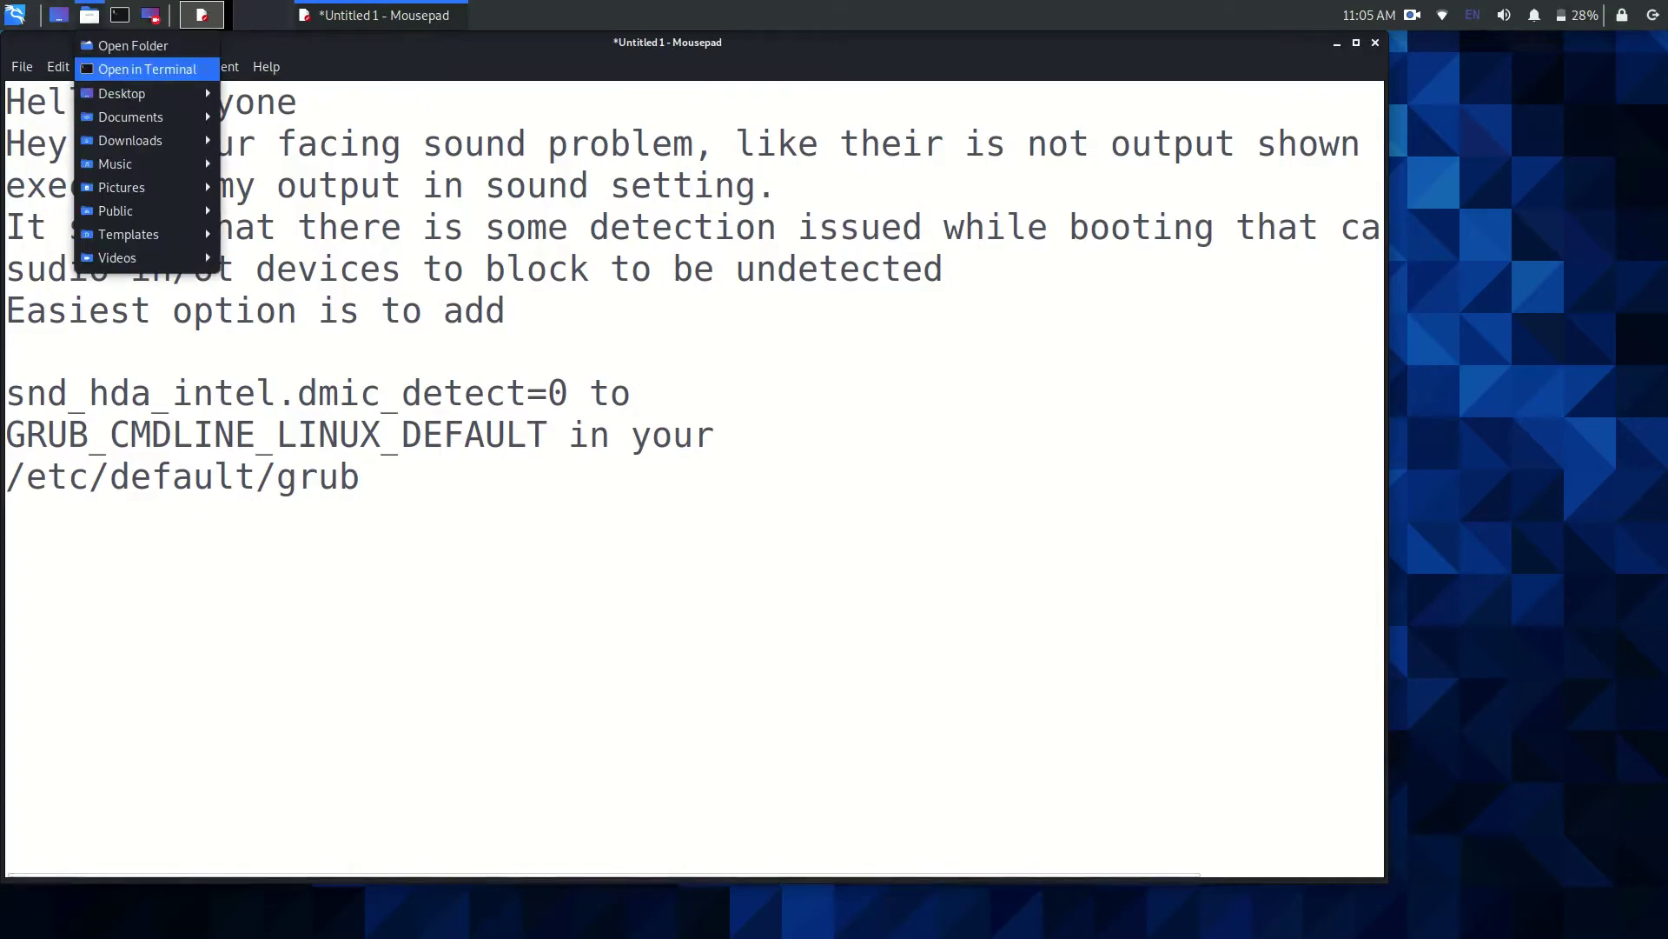
pyautogui.click(133, 45)
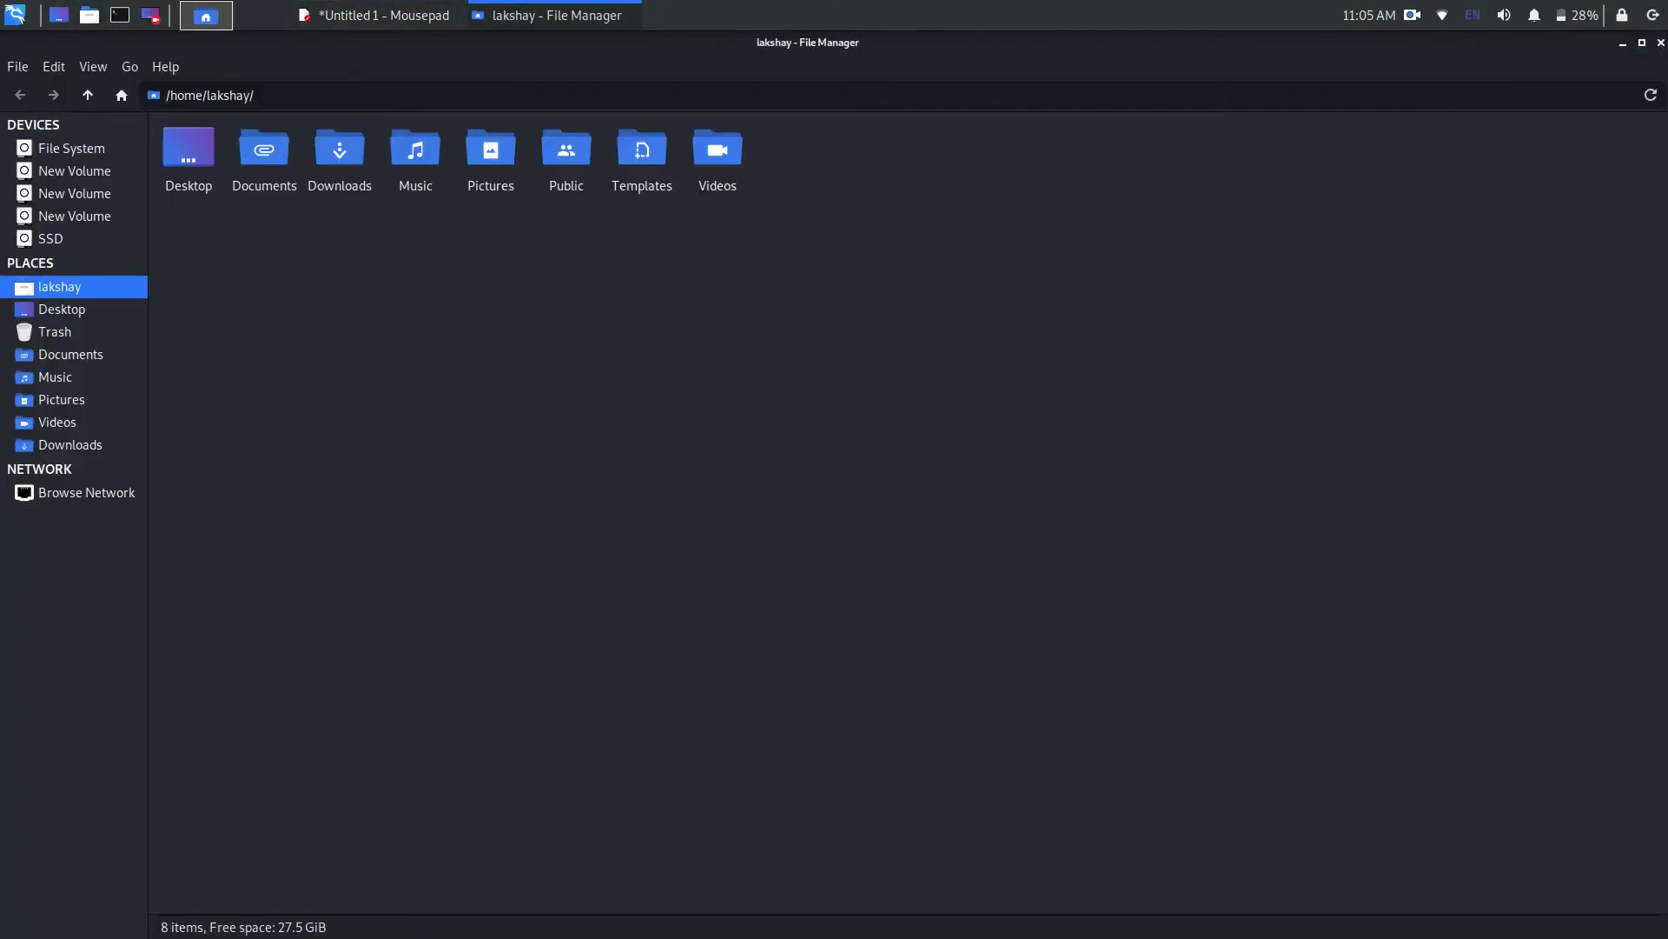
pyautogui.click(71, 148)
pyautogui.doubleClick(455, 148)
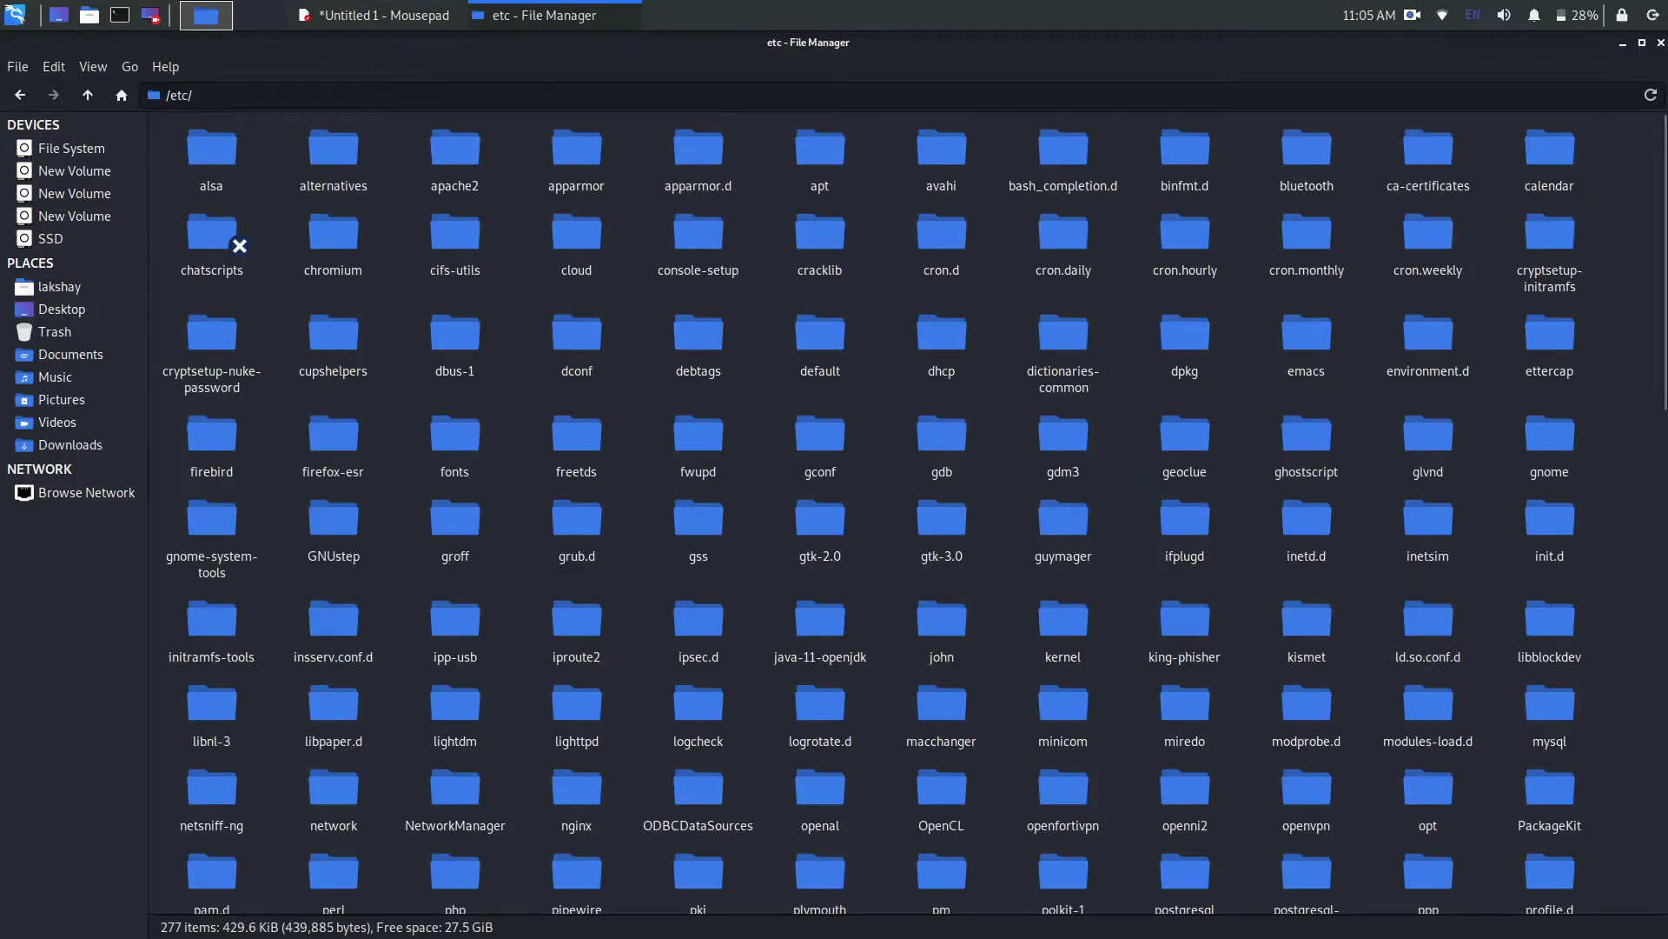
pyautogui.write('d')
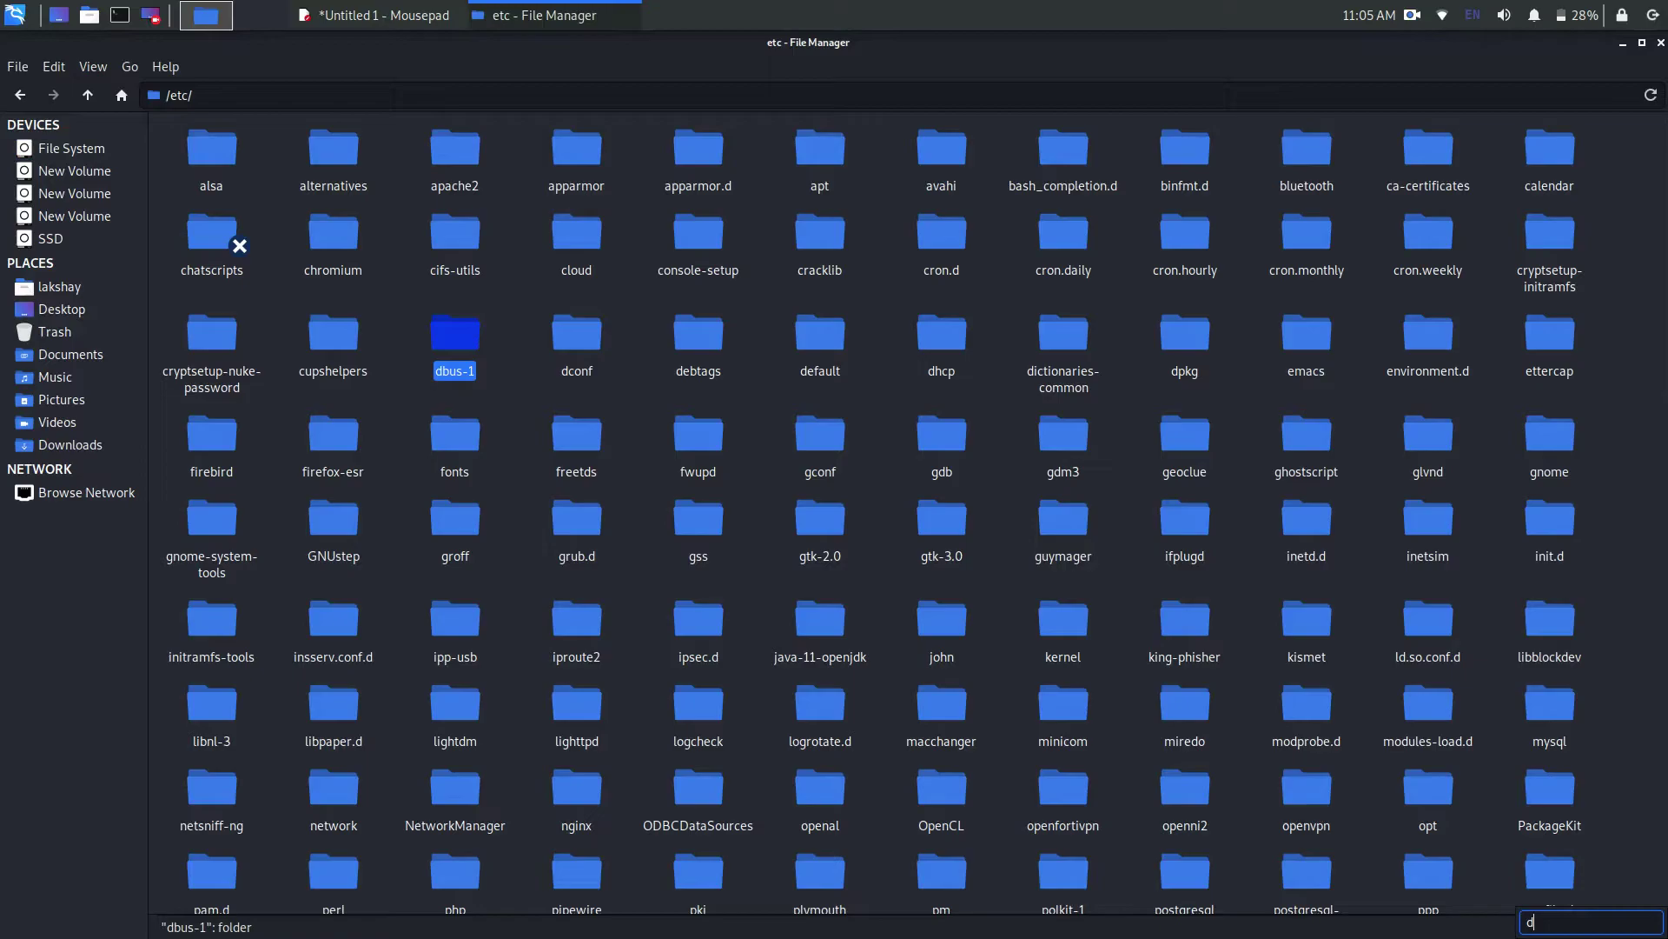
pyautogui.write('ef')
pyautogui.press('Return')
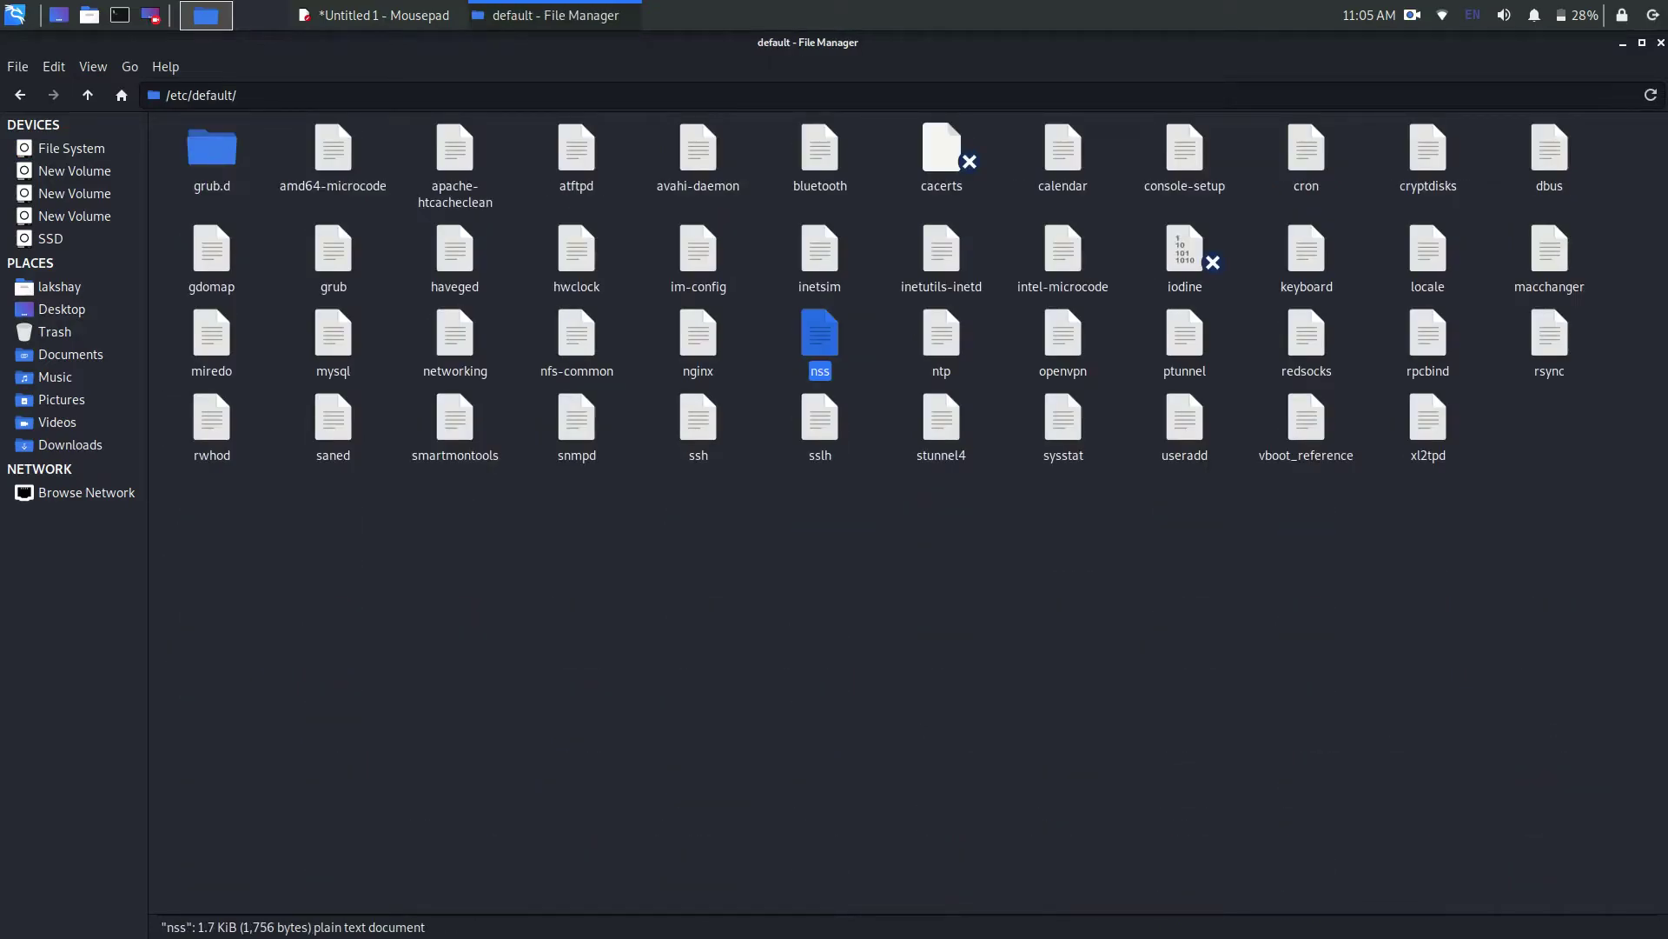
# - Open the grub file from /etc/default in the code editor
pyautogui.write('g')
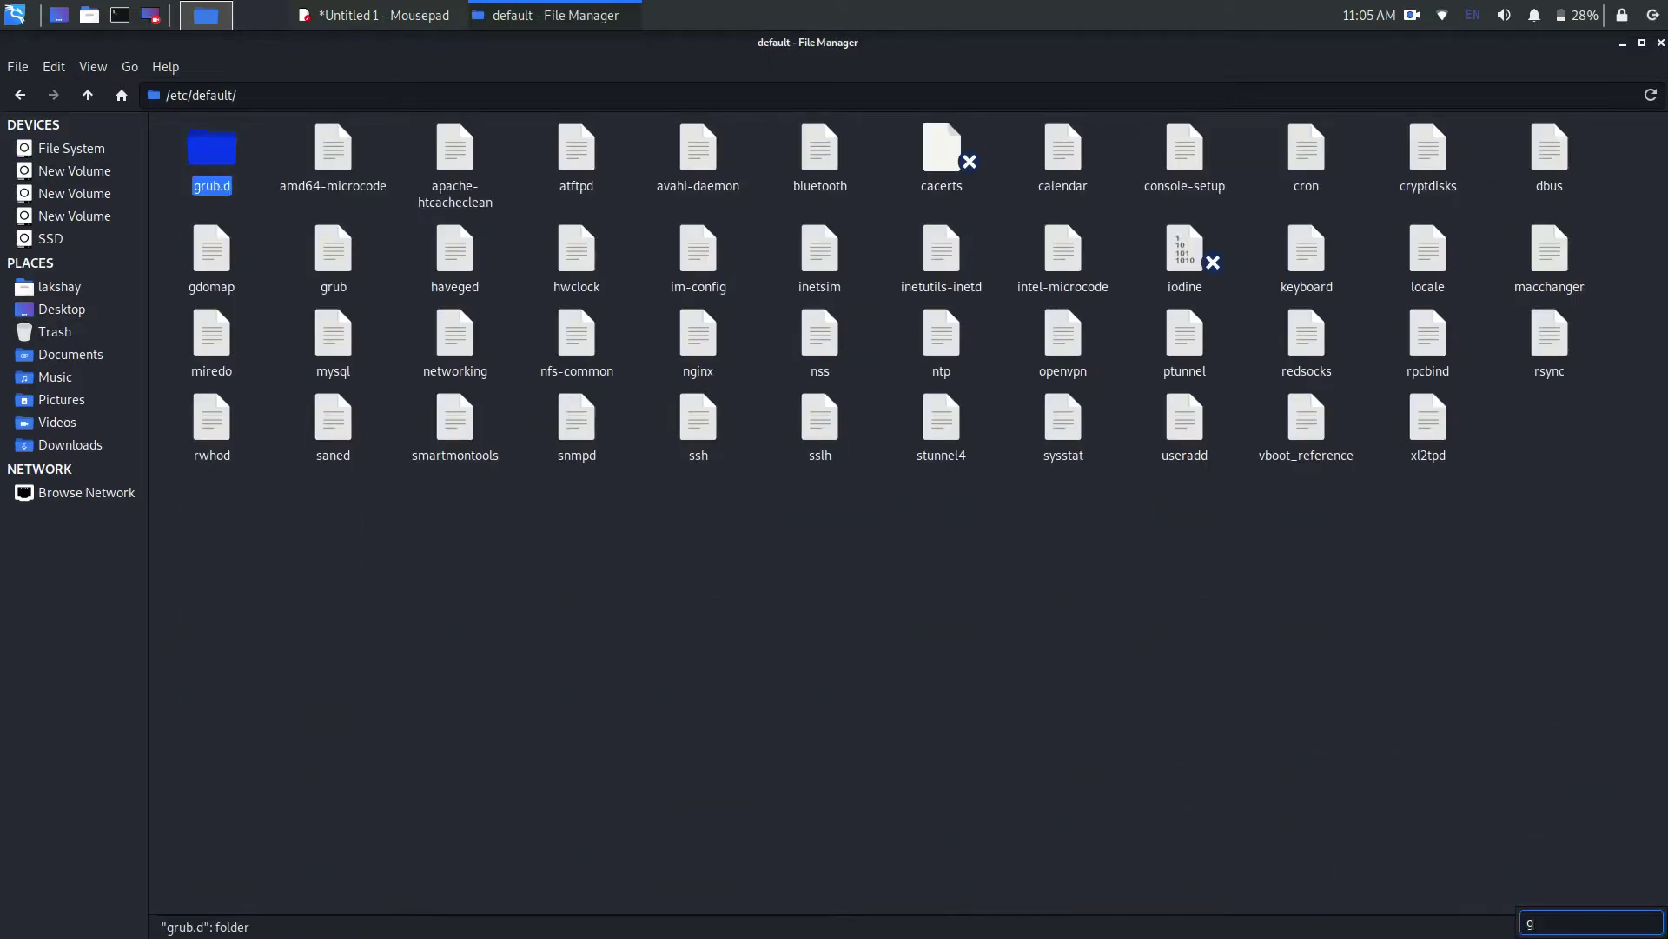
pyautogui.write('g')
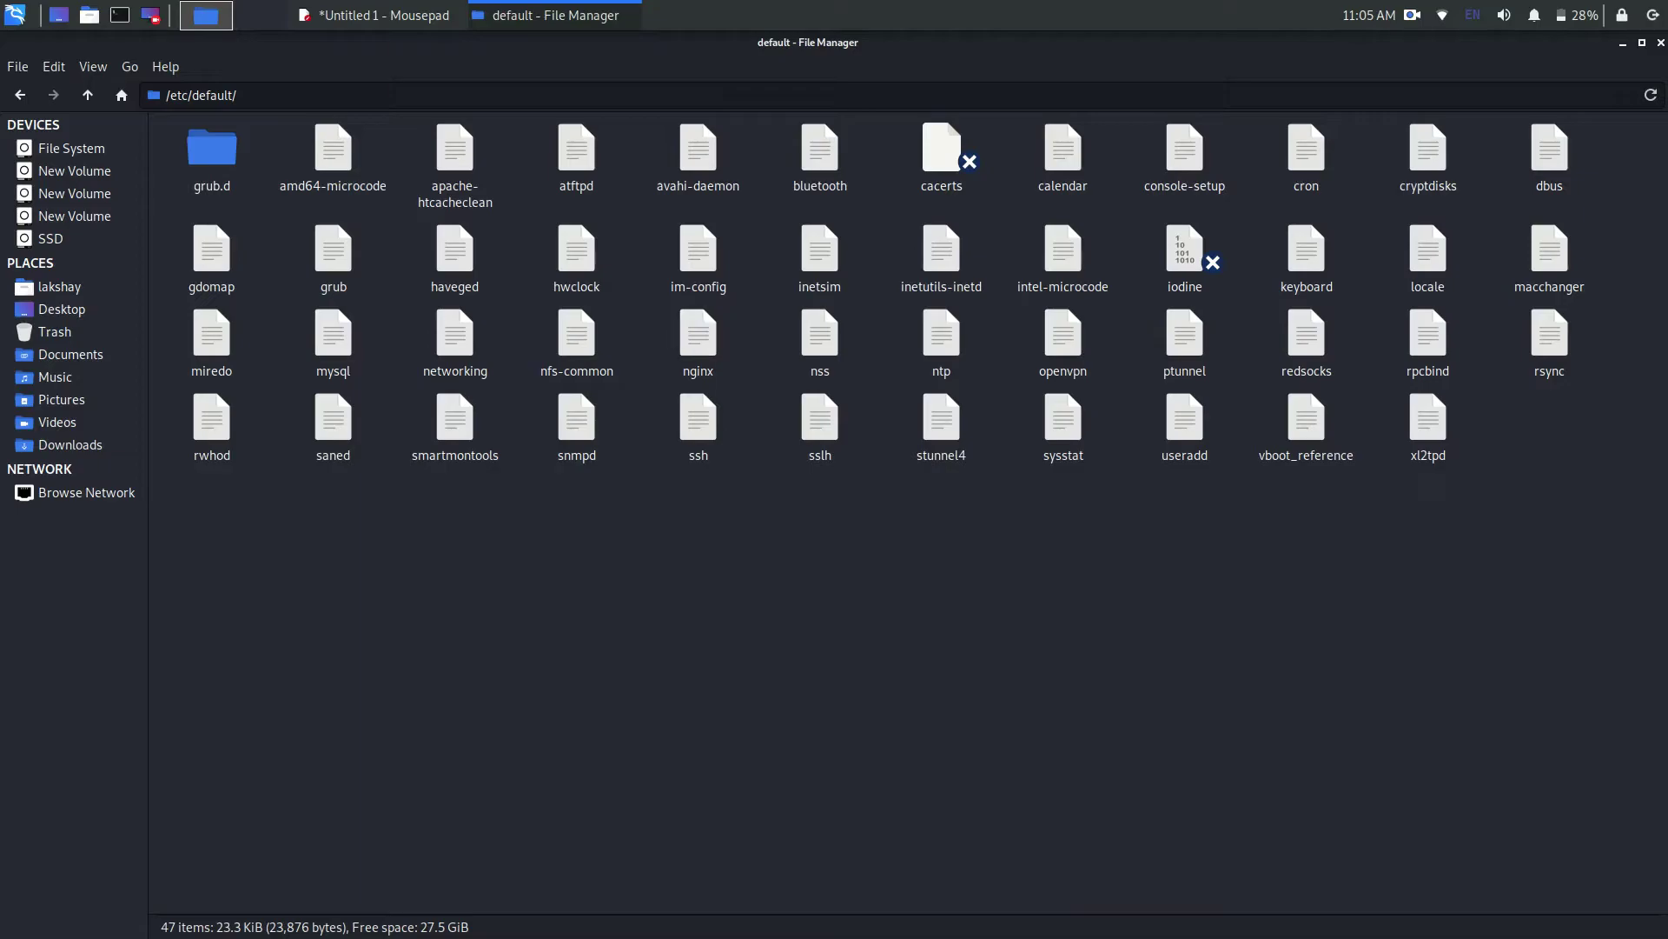
pyautogui.doubleClick(333, 252)
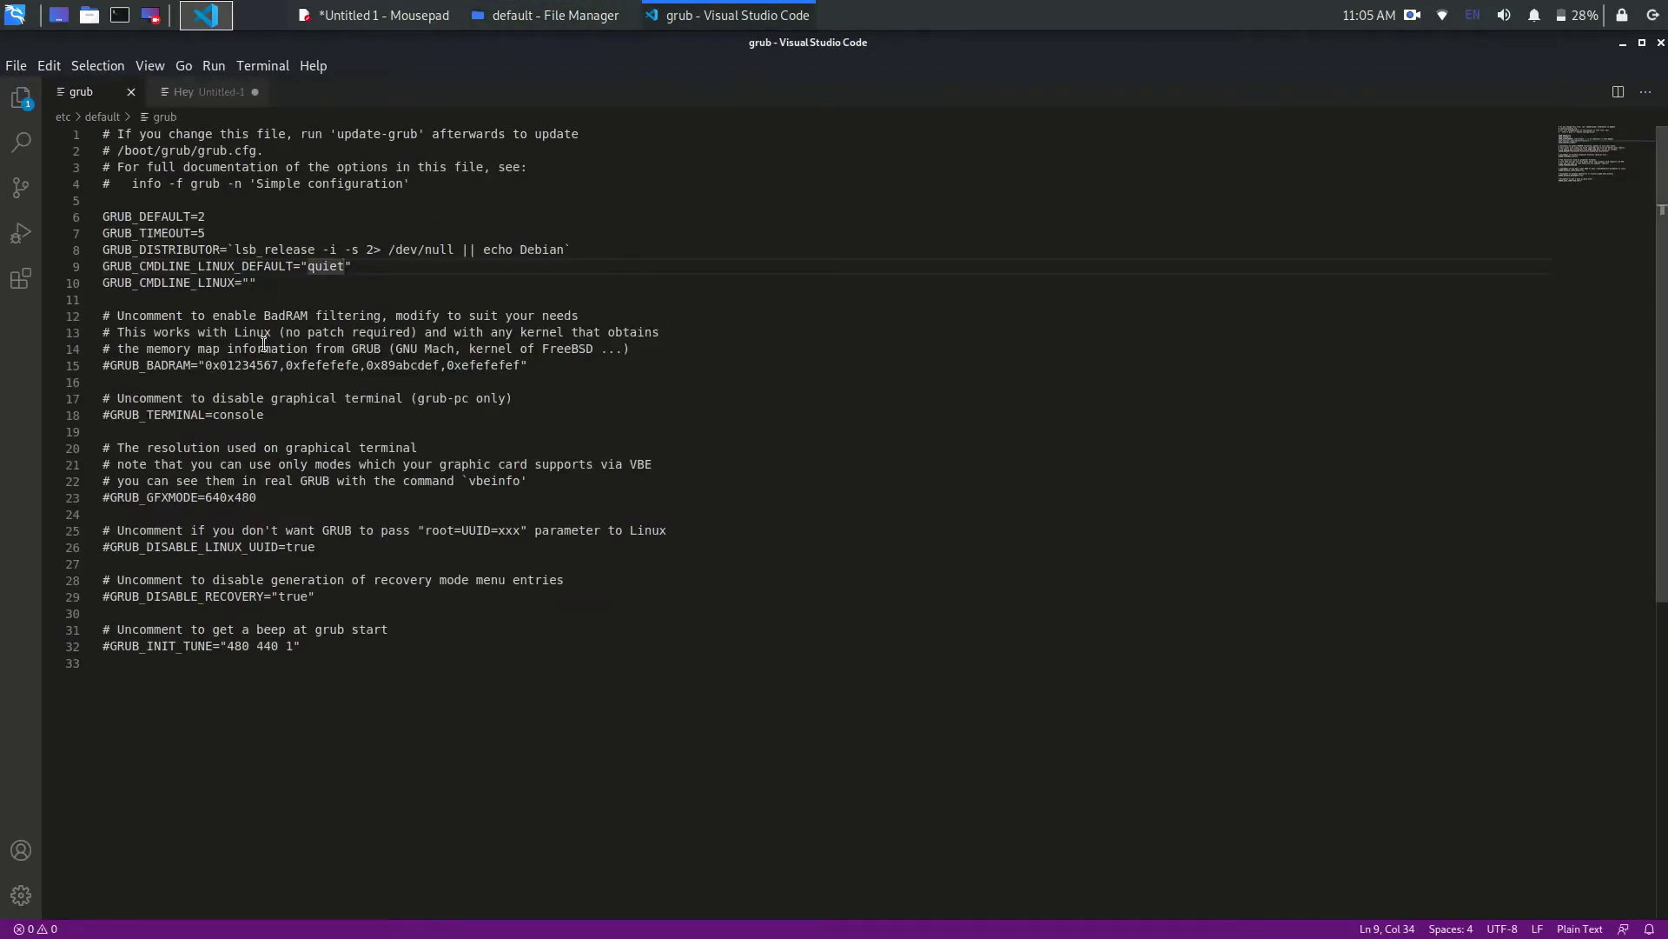
# - Examine the GRUB settings on lines 6 to 10 of the grub file, highlighting the GRUB_CMDLINE_LINUX_DEFAULT entry
pyautogui.click(338, 281)
pyautogui.hotkey('shift', 'Up')
pyautogui.hotkey('shift', 'Up')
pyautogui.hotkey('shift', 'Up')
pyautogui.hotkey('shift', 'Up')
pyautogui.hotkey('shift', 'Up')
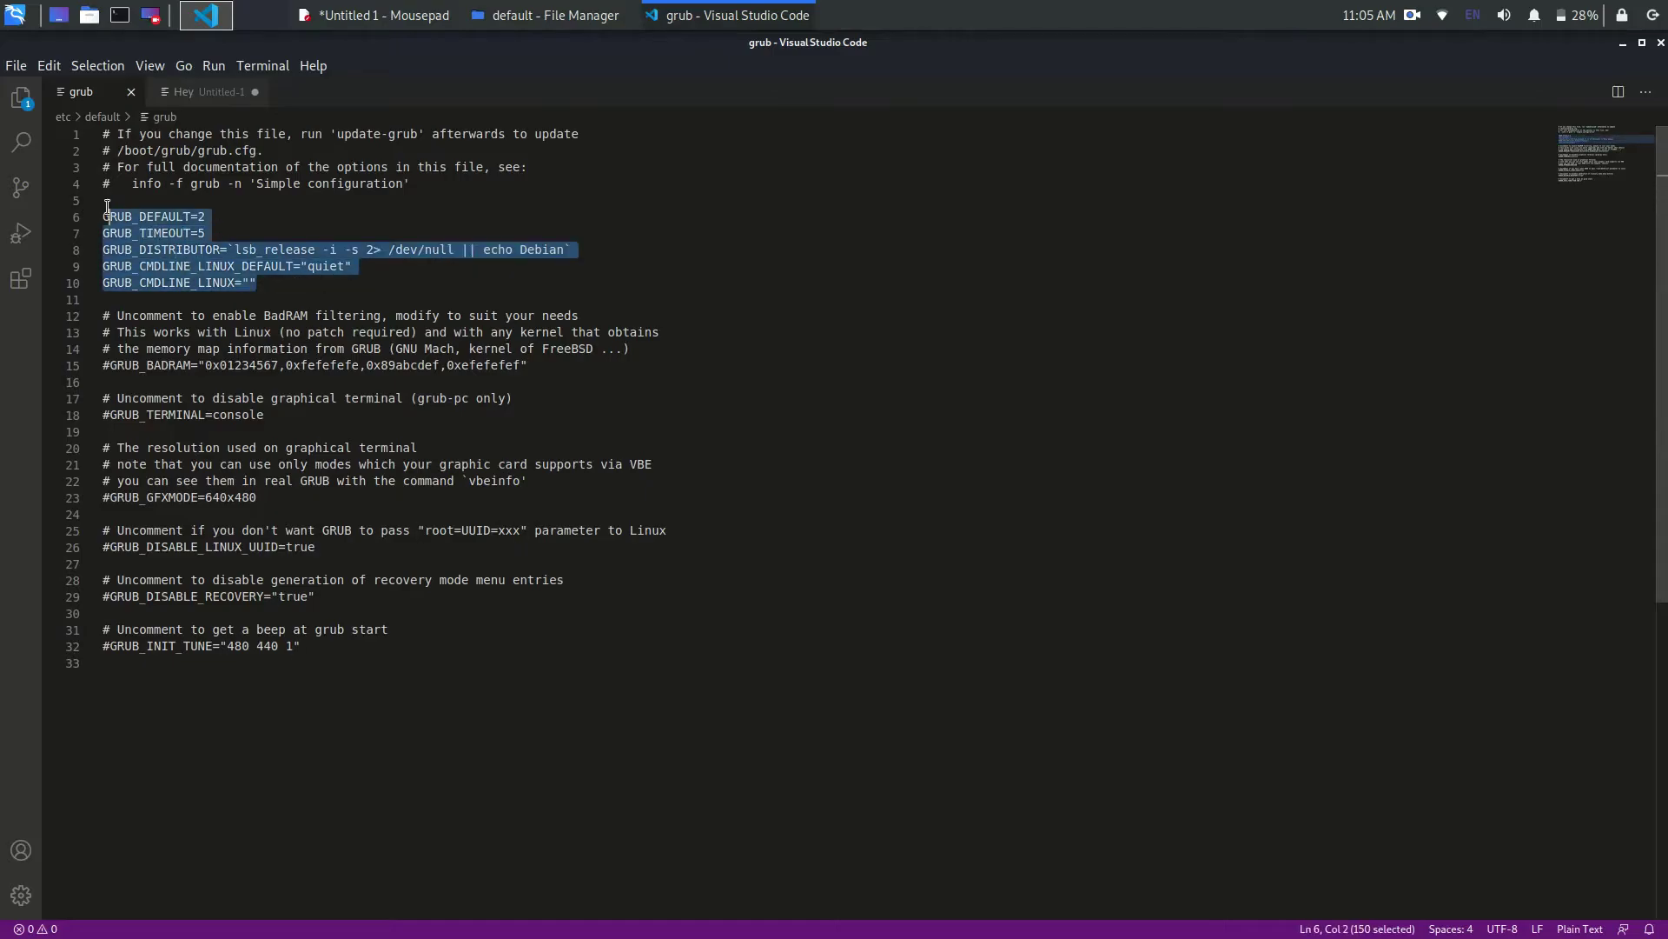
pyautogui.click(357, 265)
pyautogui.click(344, 266)
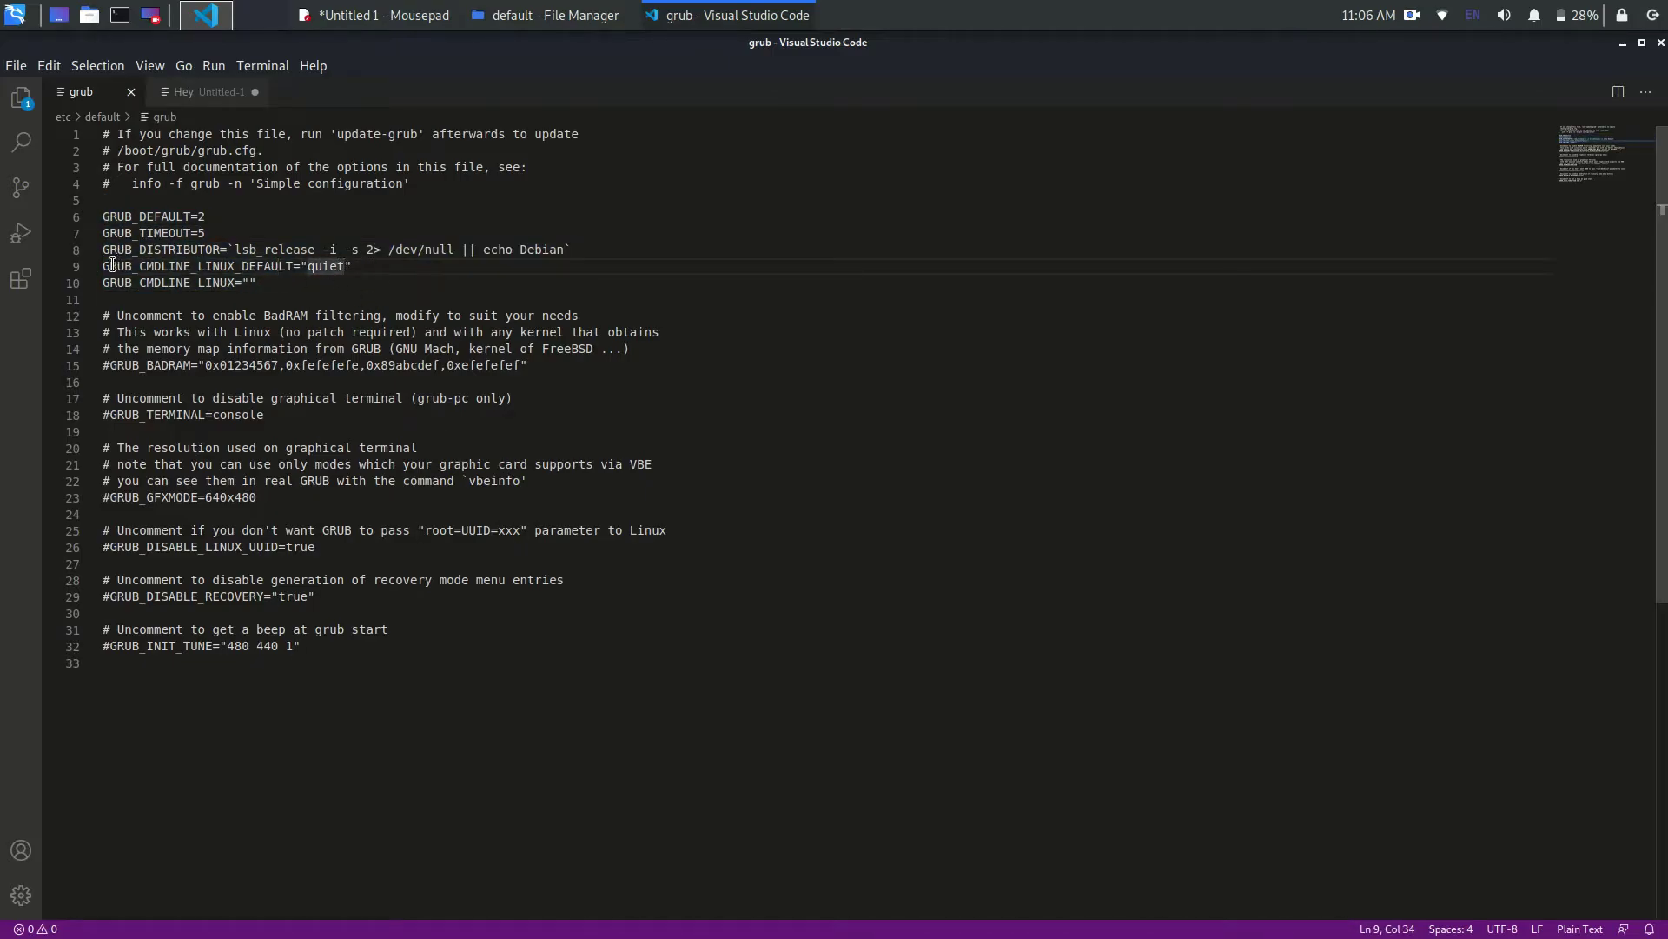
pyautogui.moveTo(107, 265); pyautogui.dragTo(307, 270)
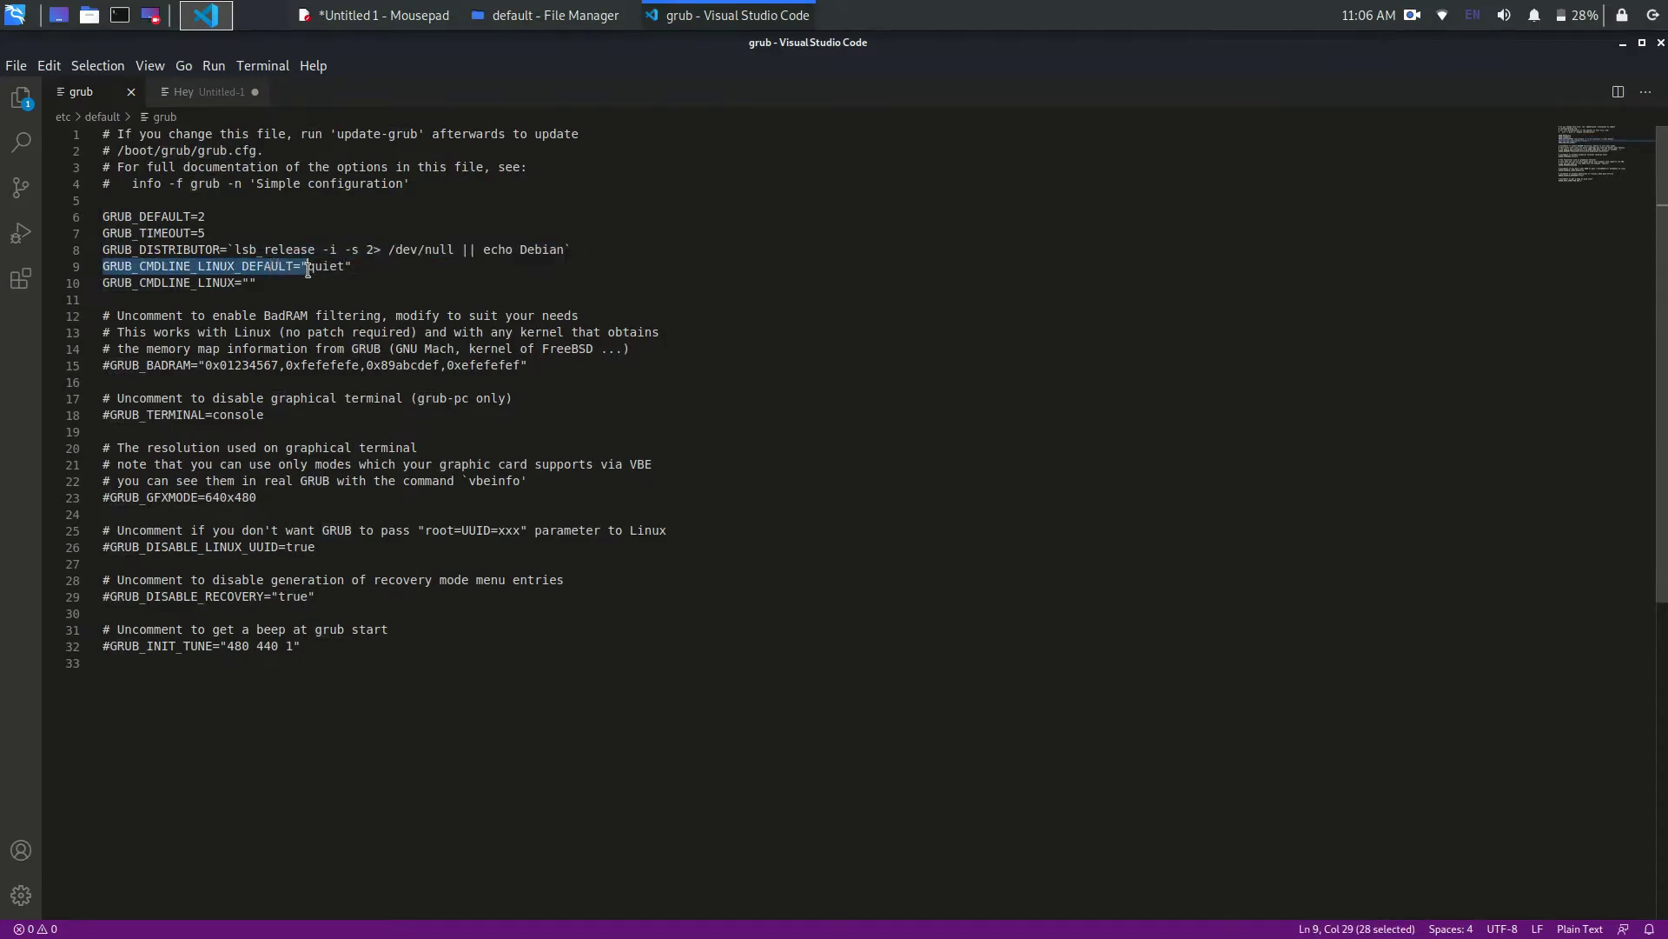
# - Append snd_hda_intel.dmic_detect=0 after quiet inside the quotes of the GRUB_CMDLINE_LINUX_DEFAULT entry on line 9
pyautogui.click(344, 267)
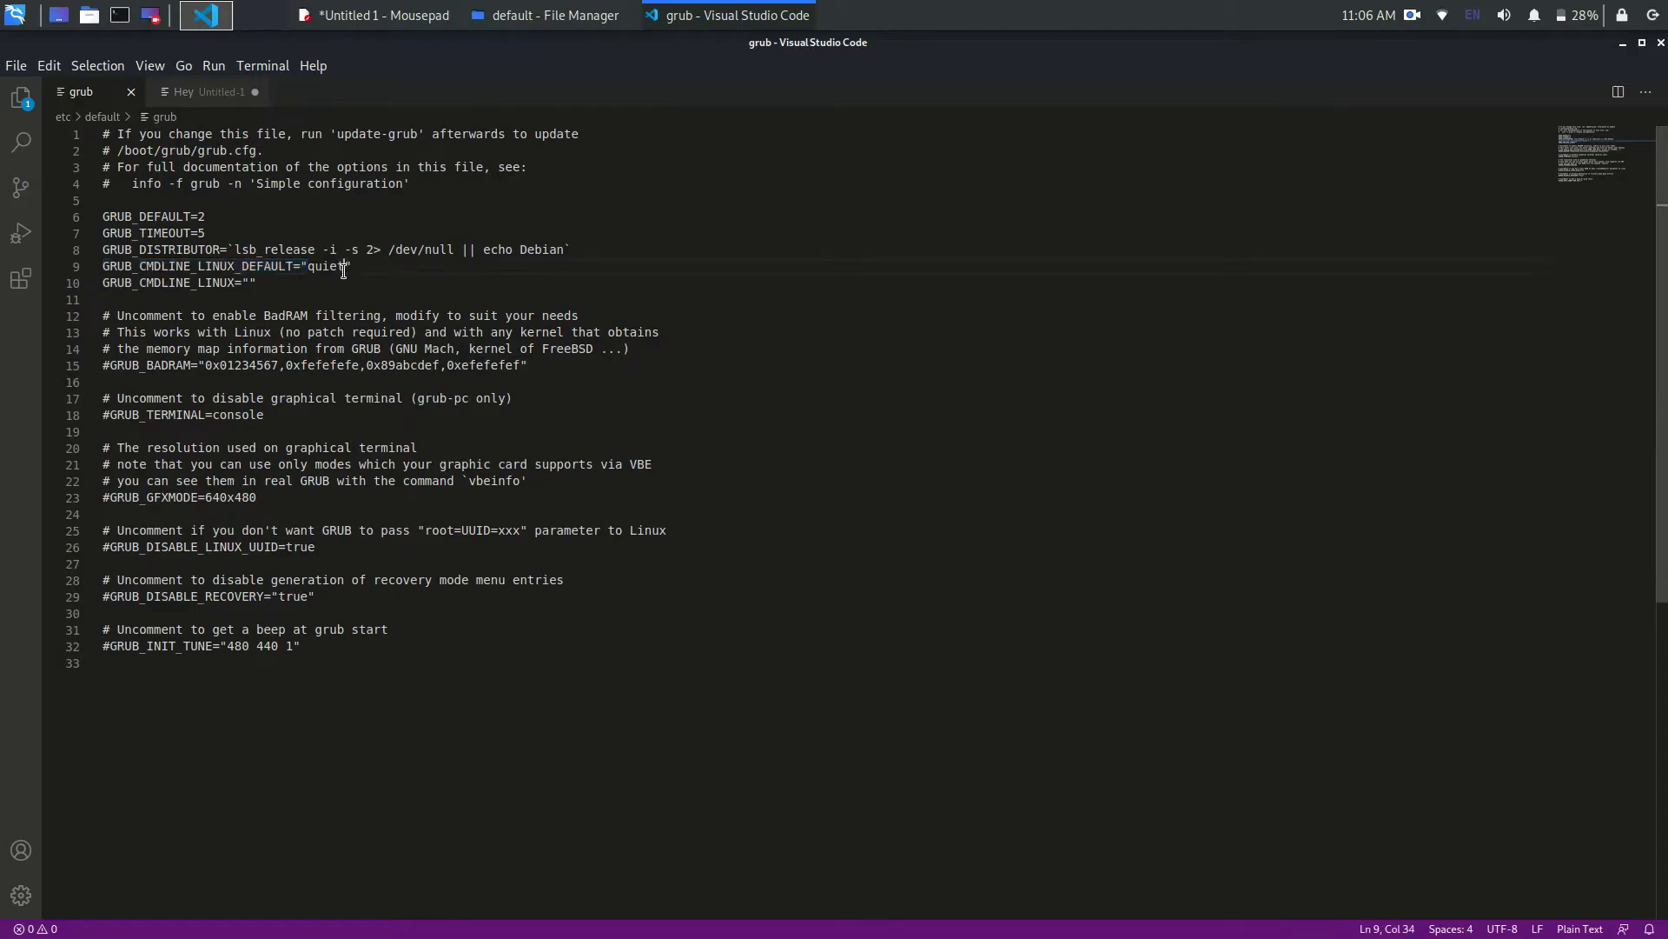
pyautogui.write('snd')
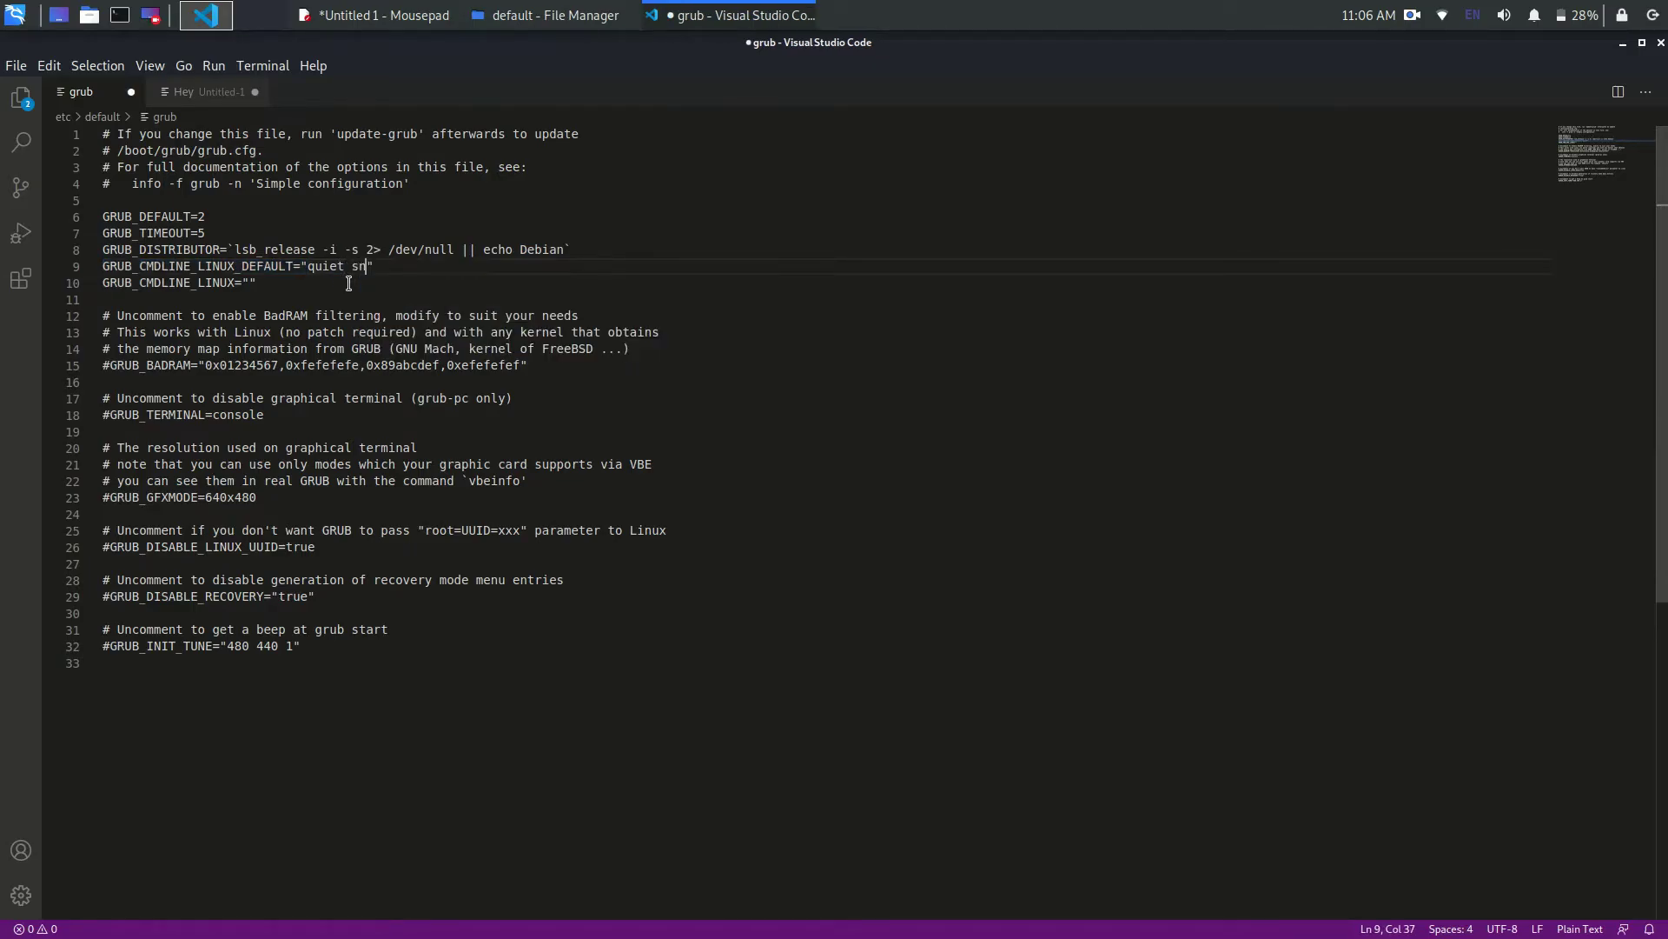
pyautogui.write('_hda_intel.dmic_Dete')
pyautogui.press('BackSpace')
pyautogui.press('BackSpace')
pyautogui.press('BackSpace')
pyautogui.press('BackSpace')
pyautogui.write('detect=0')
# - Save the grub file as superuser, entering the account password to authenticate, and close the code editor
pyautogui.hotkey('ctrl', 's')
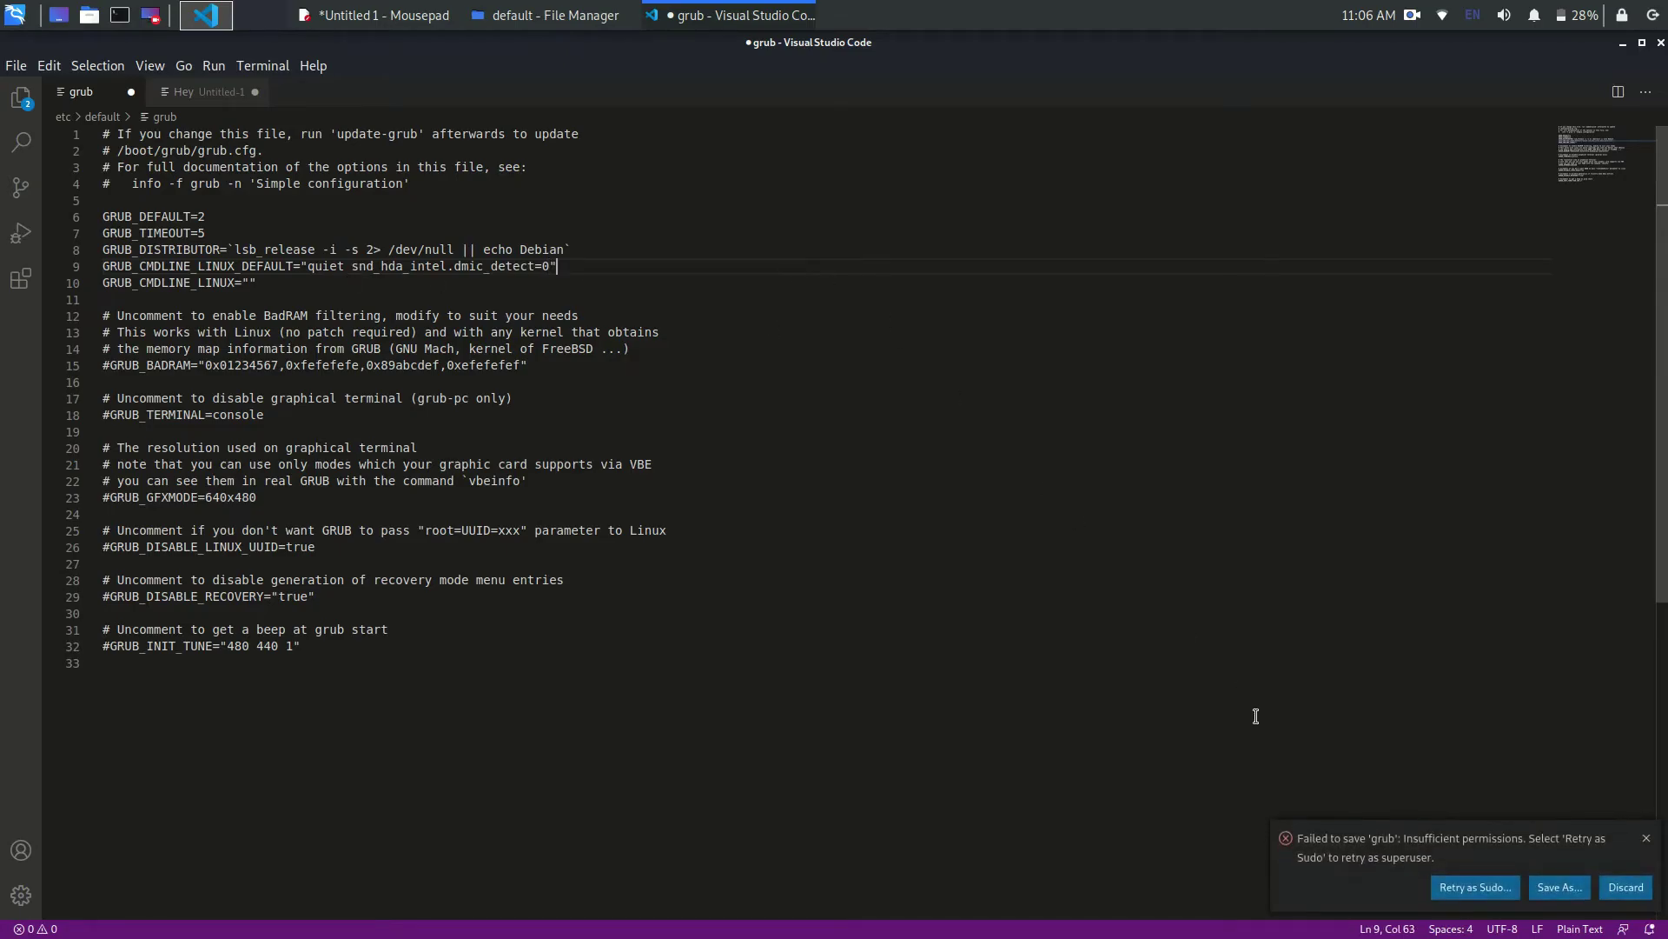
pyautogui.click(1468, 883)
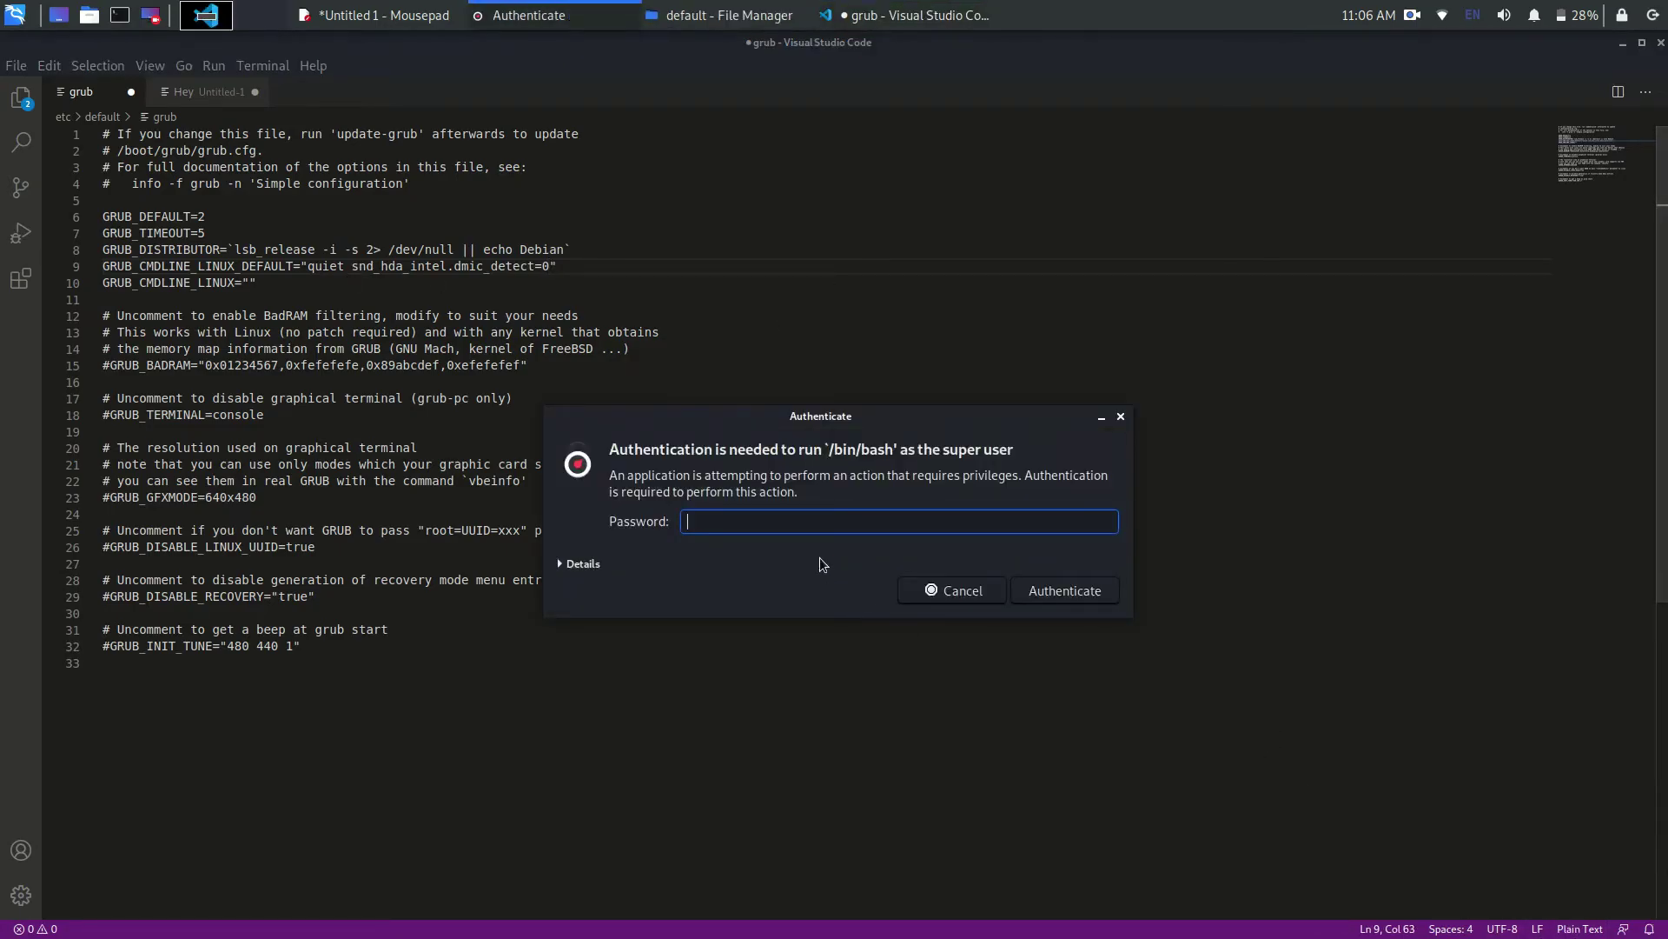
pyautogui.write('****')
pyautogui.press('Return')
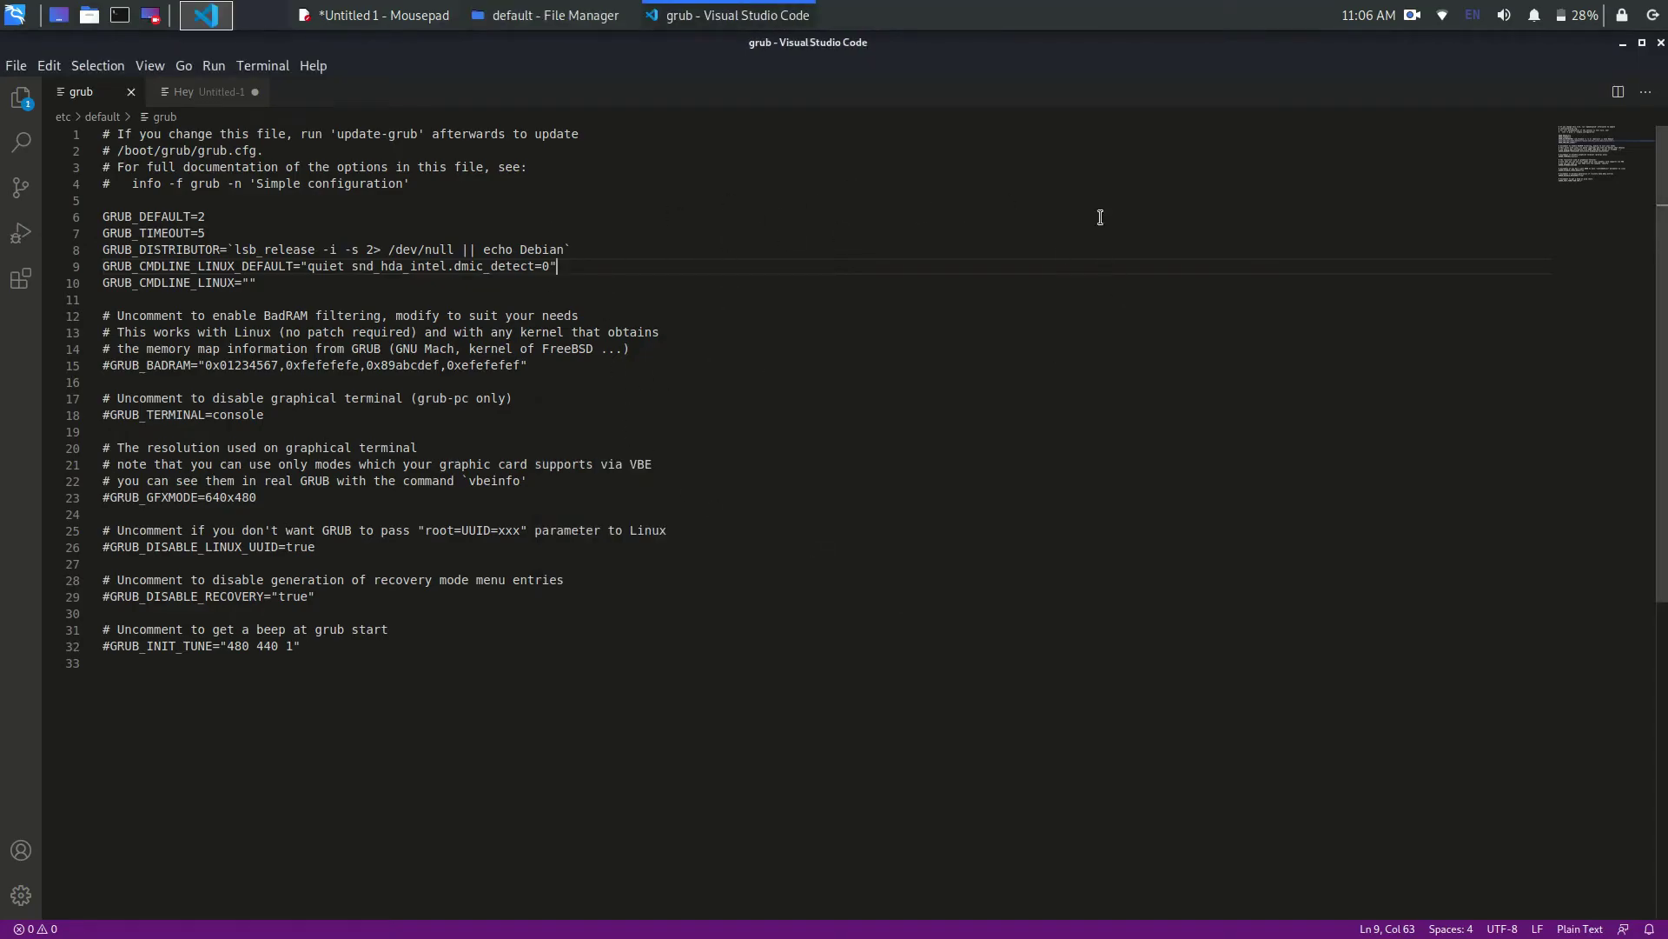
pyautogui.click(1661, 43)
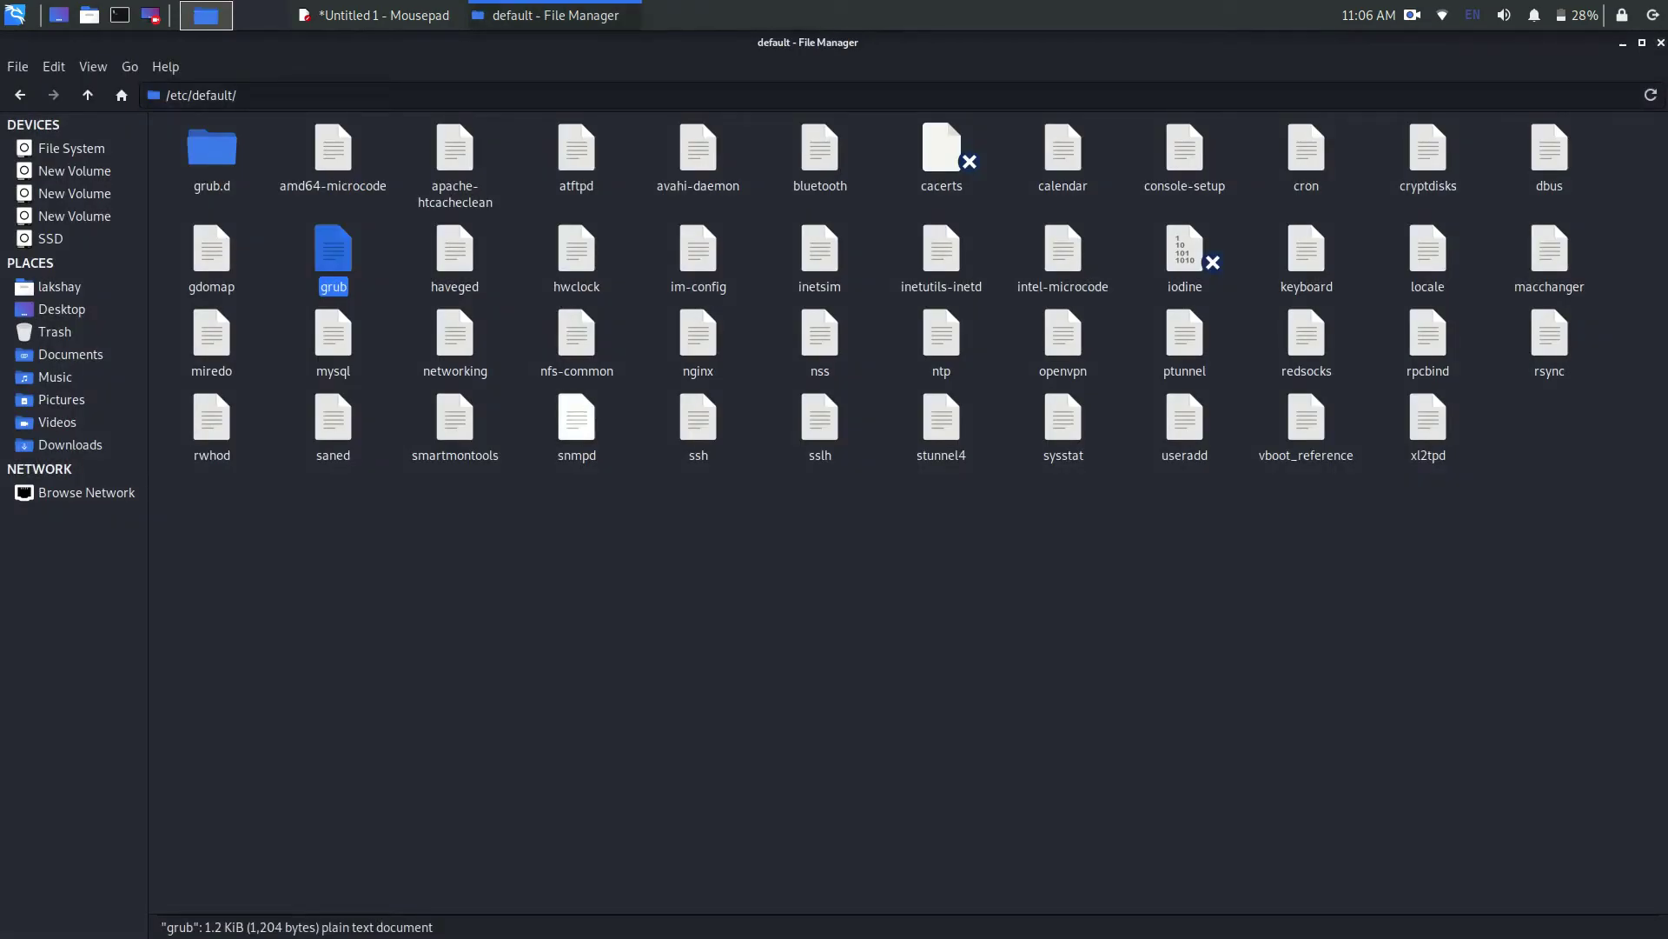
# - Switch to the Mousepad note and add "after saving that restart your device. YOur problem is solved." below /etc/default/grub, leaving a blank line between
pyautogui.hotkey('alt', 'Tab')
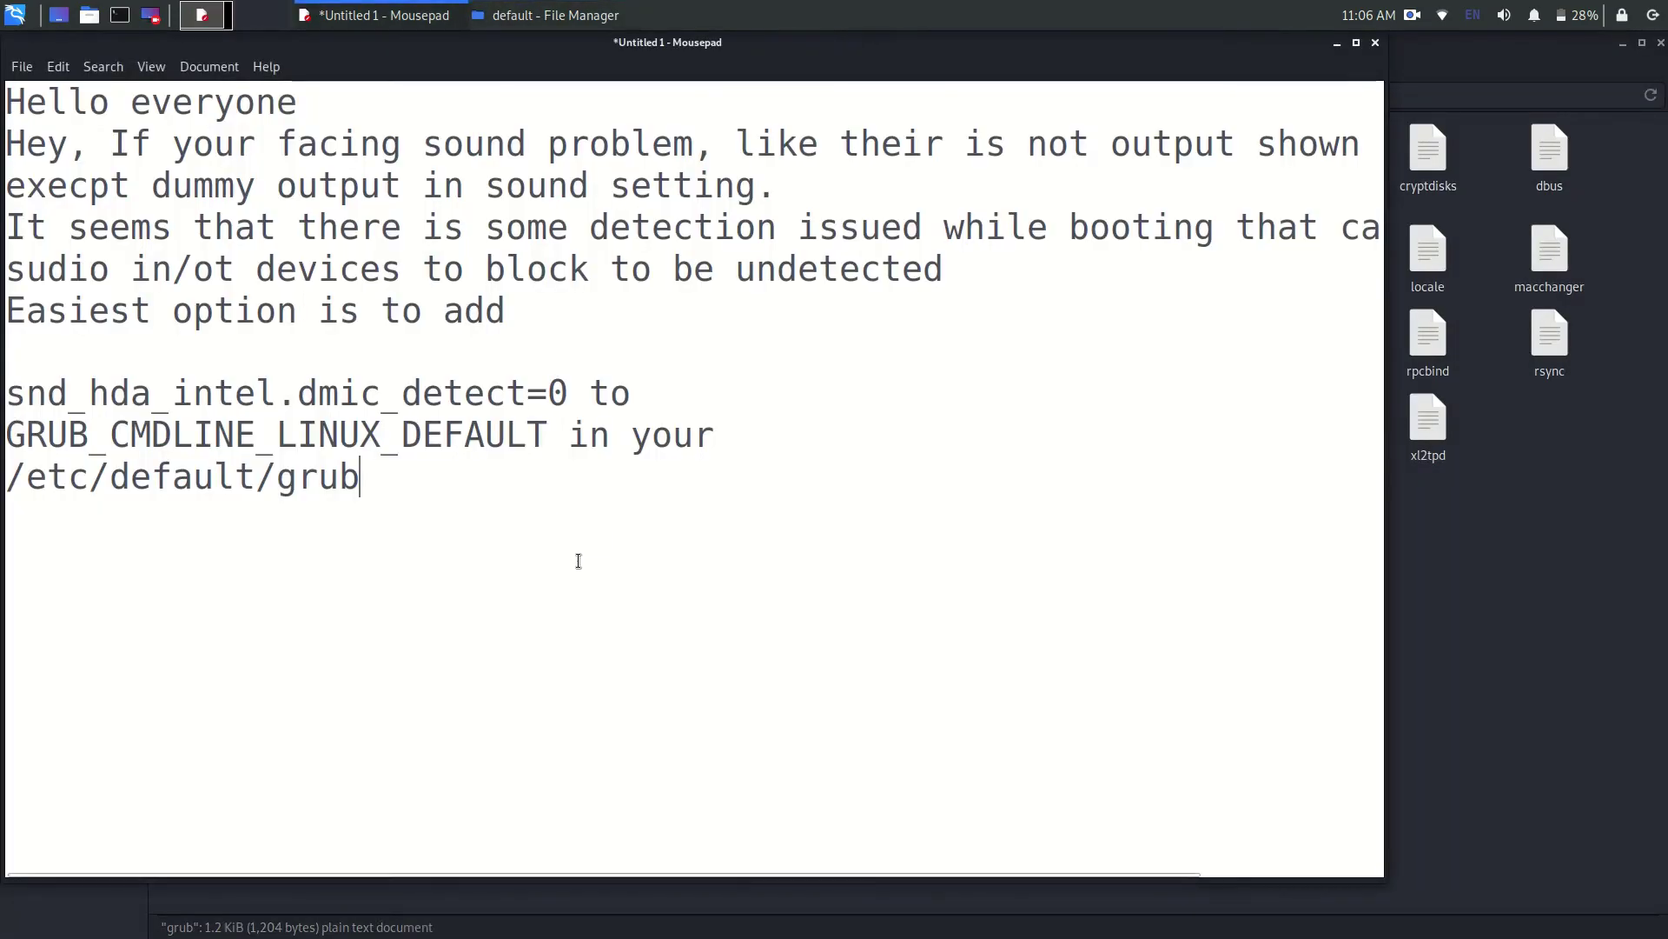
pyautogui.press('Return')
pyautogui.write('aft')
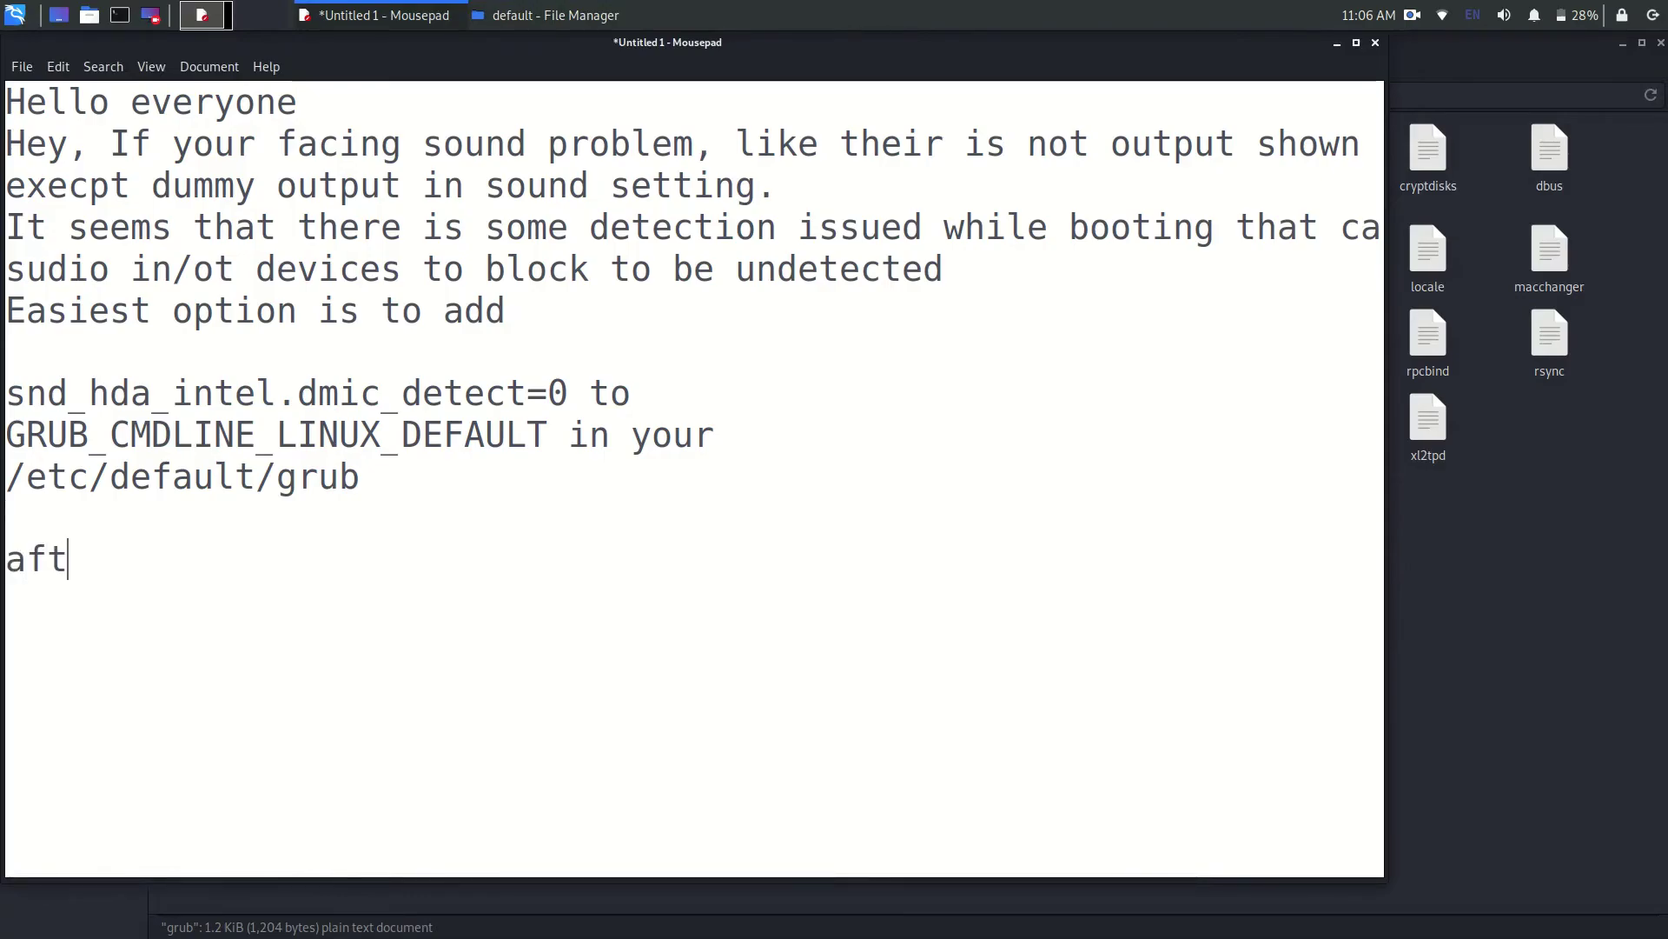
pyautogui.write('er savin')
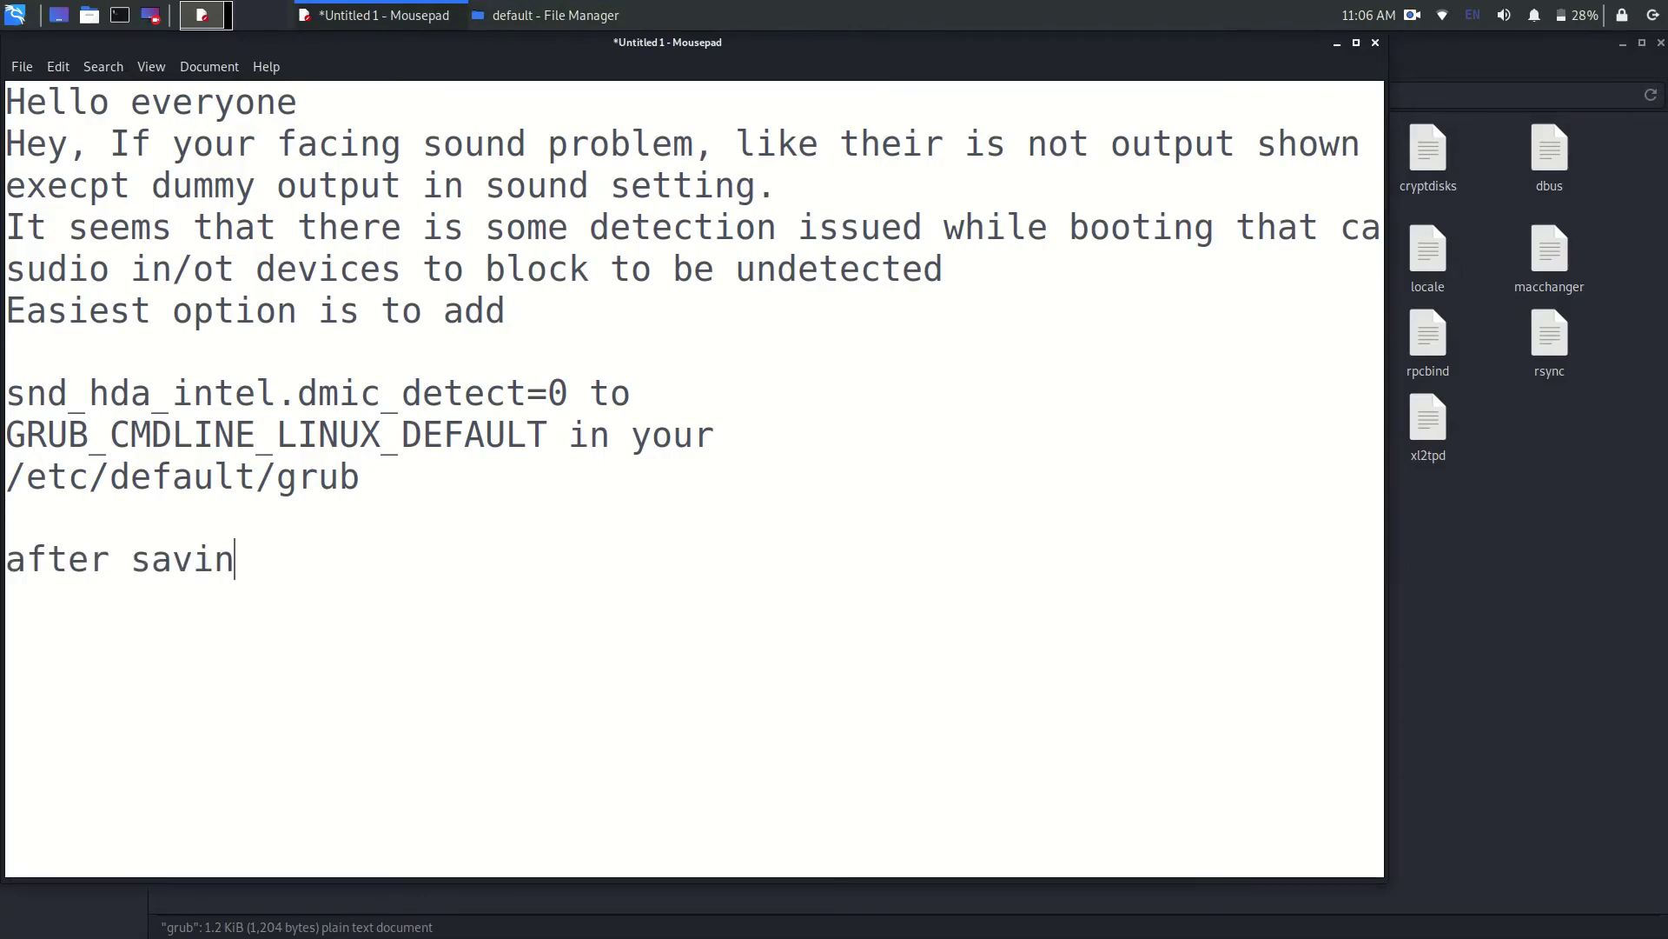
pyautogui.write('g that res')
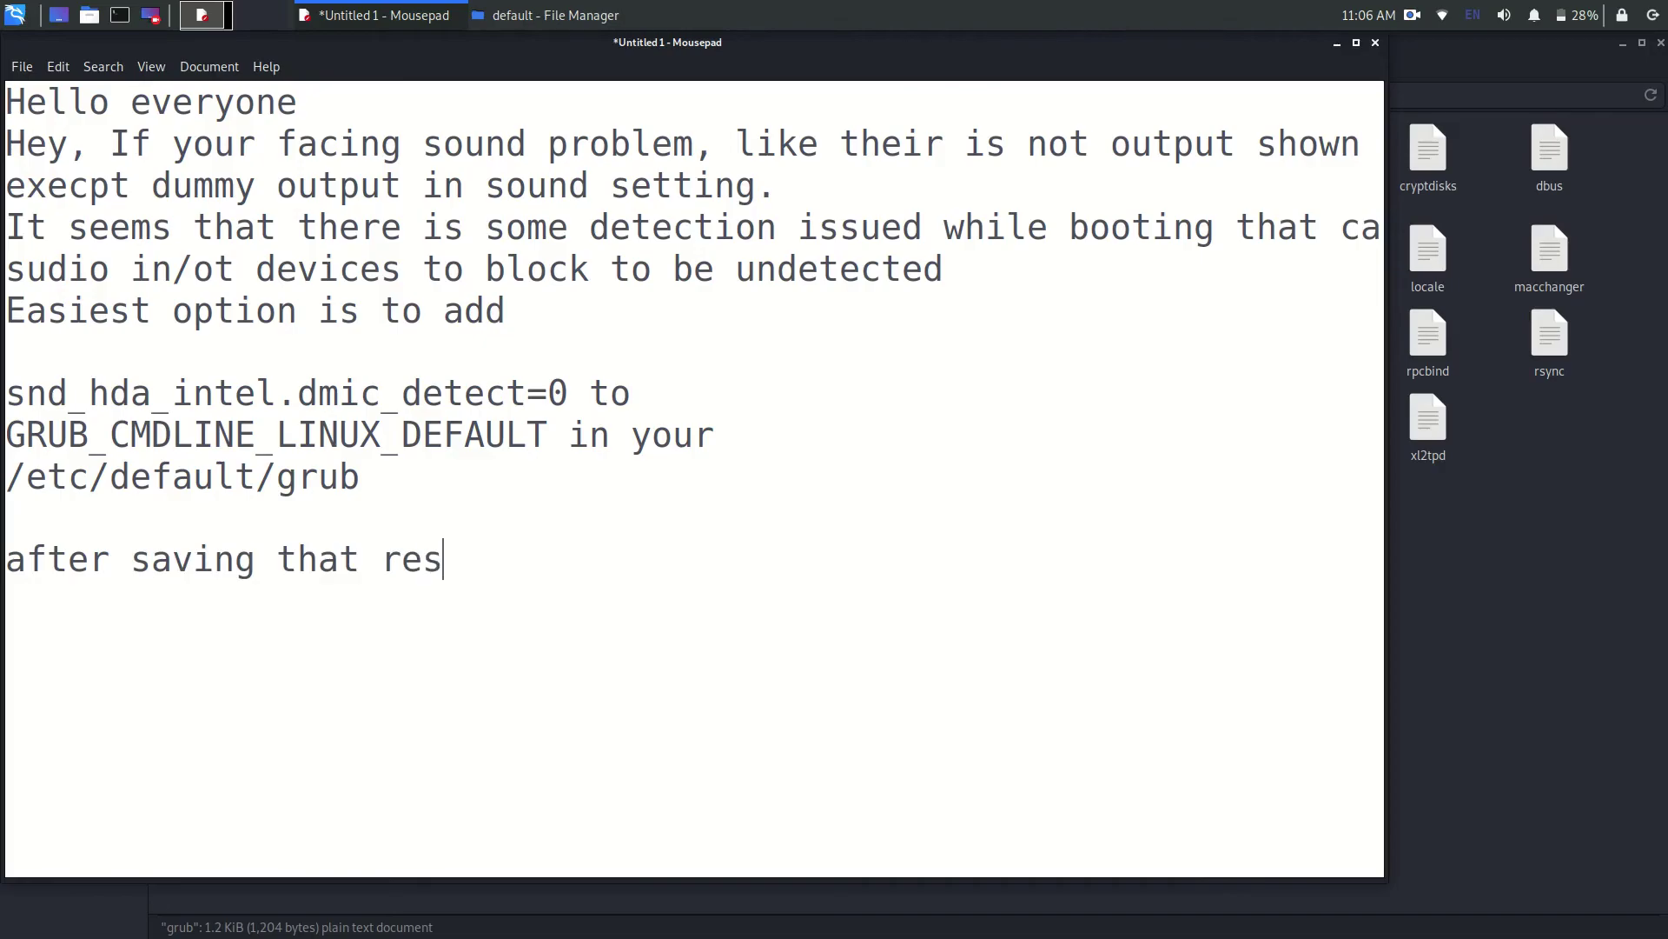
pyautogui.write('tart your ')
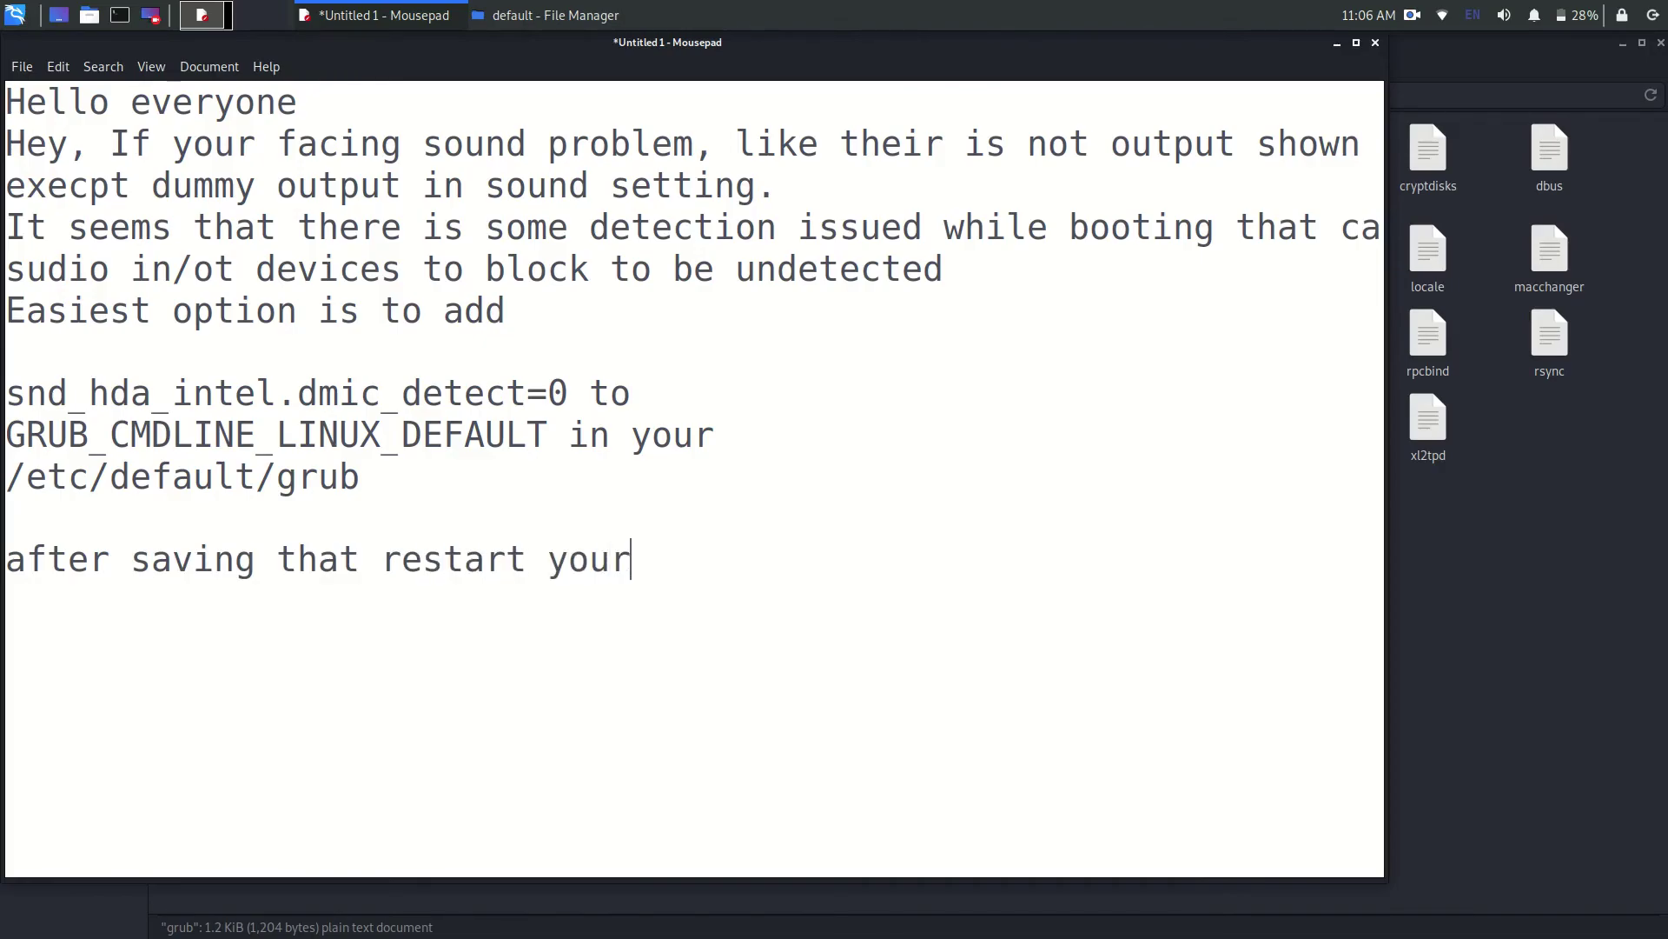
pyautogui.write('device. YOur ')
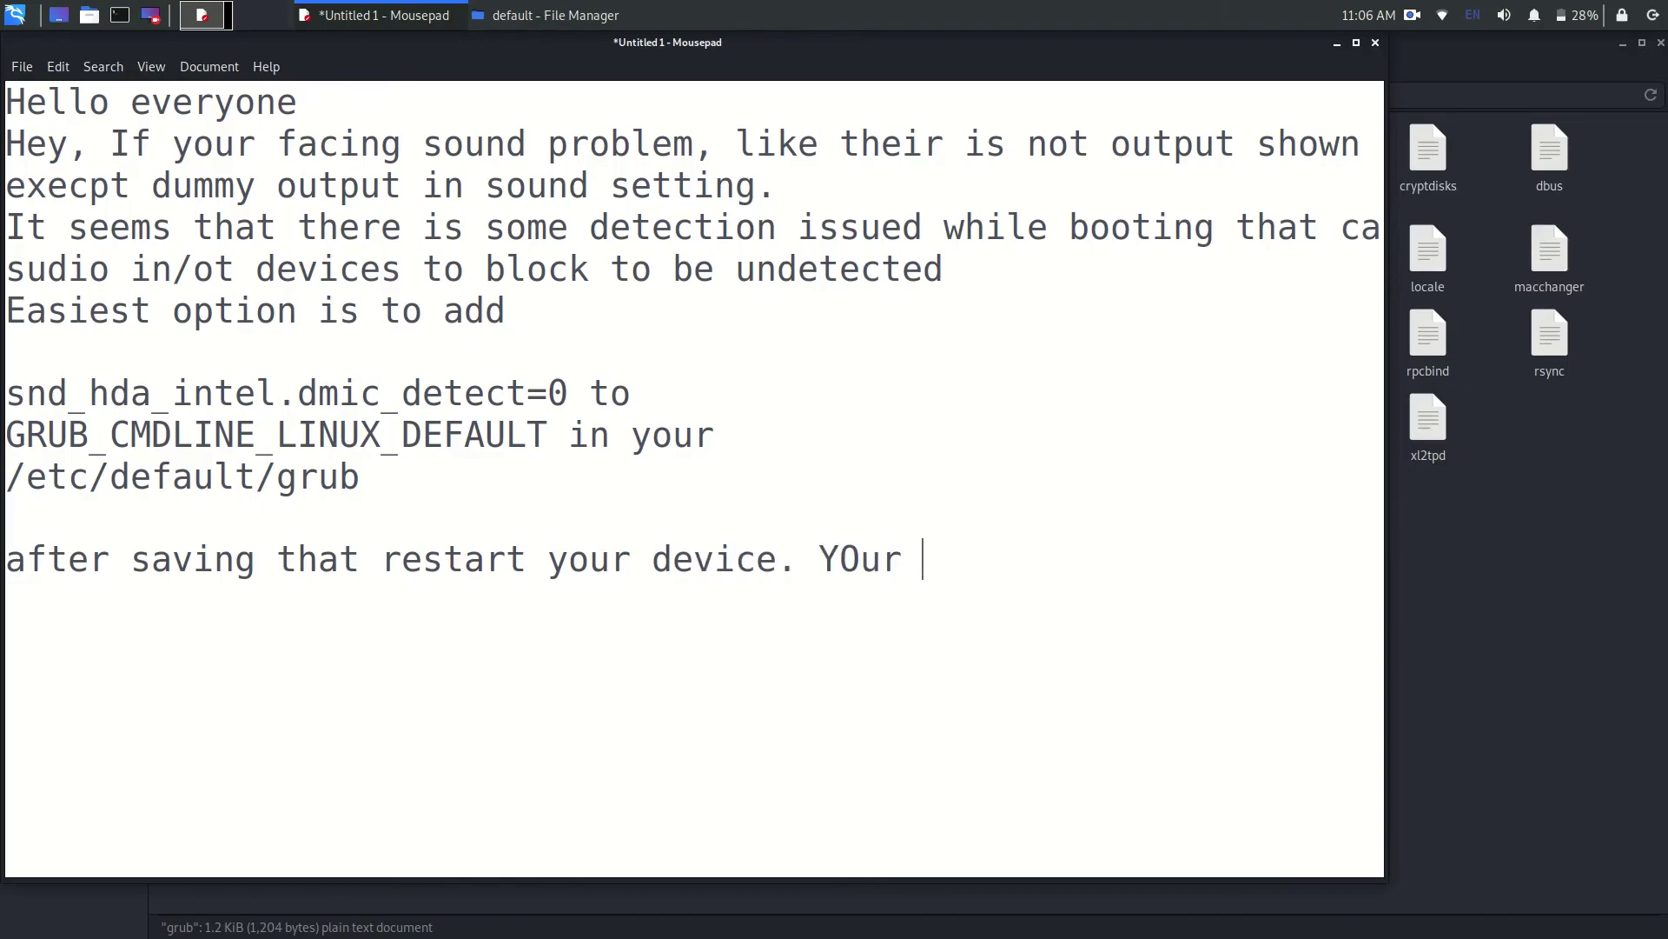
pyautogui.write('prob')
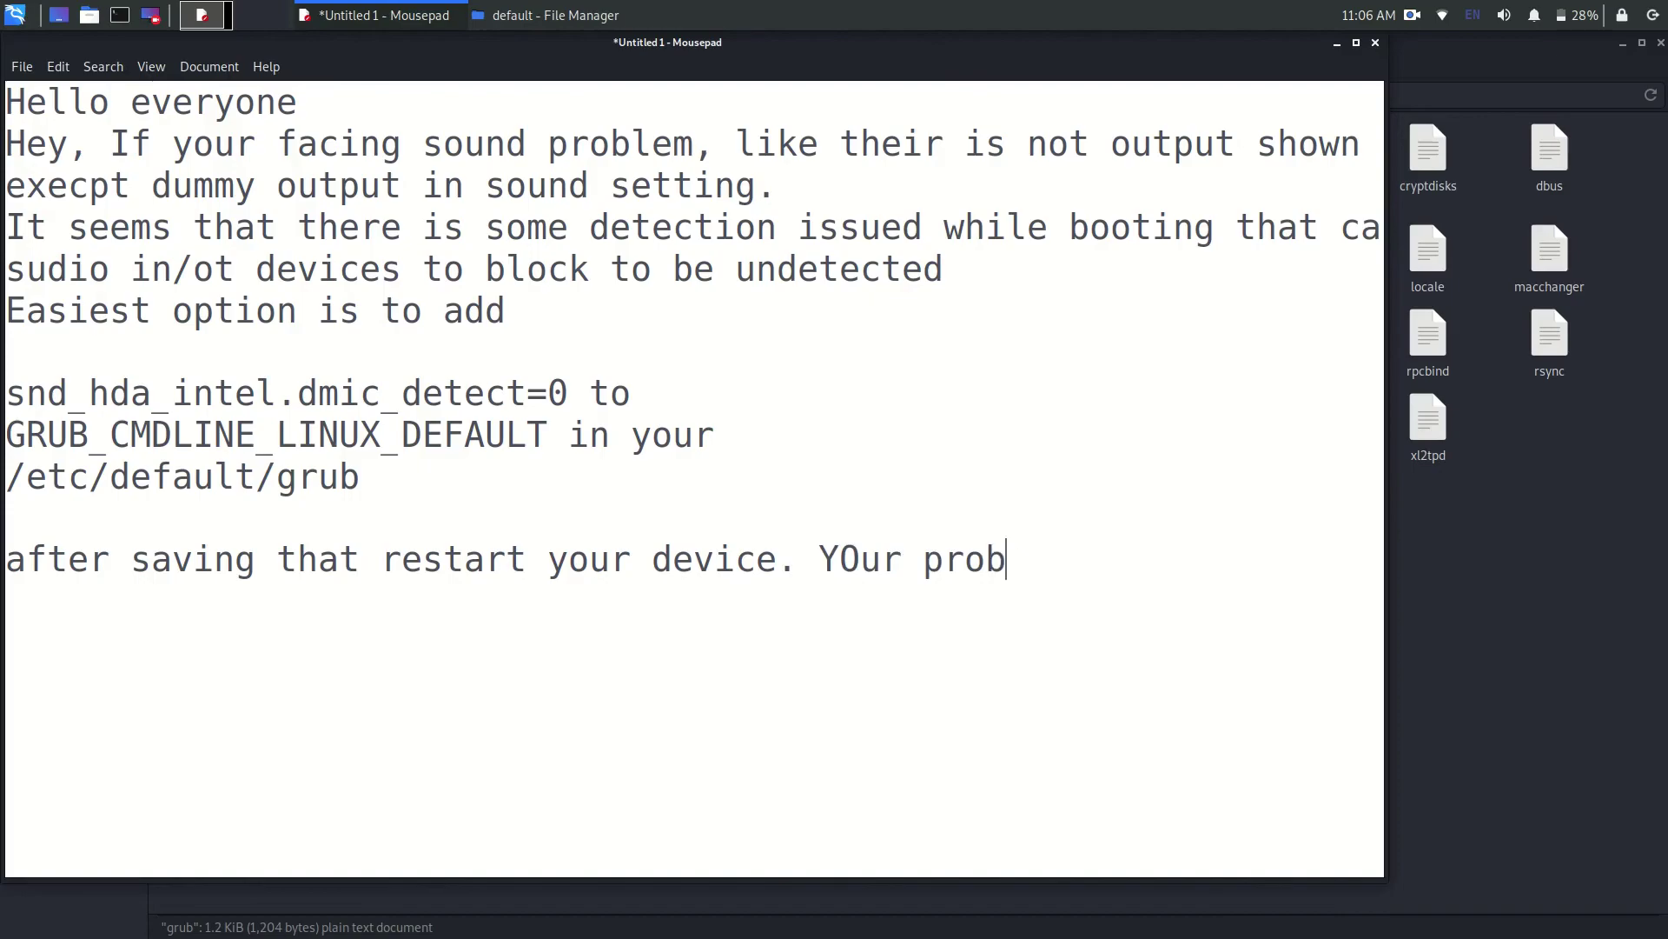
pyautogui.write('lem is solve')
pyautogui.write('d')
pyautogui.write('.')
# - Add the closing line "THanks for watching." at the end of the note
pyautogui.press('Return')
pyautogui.write('THan')
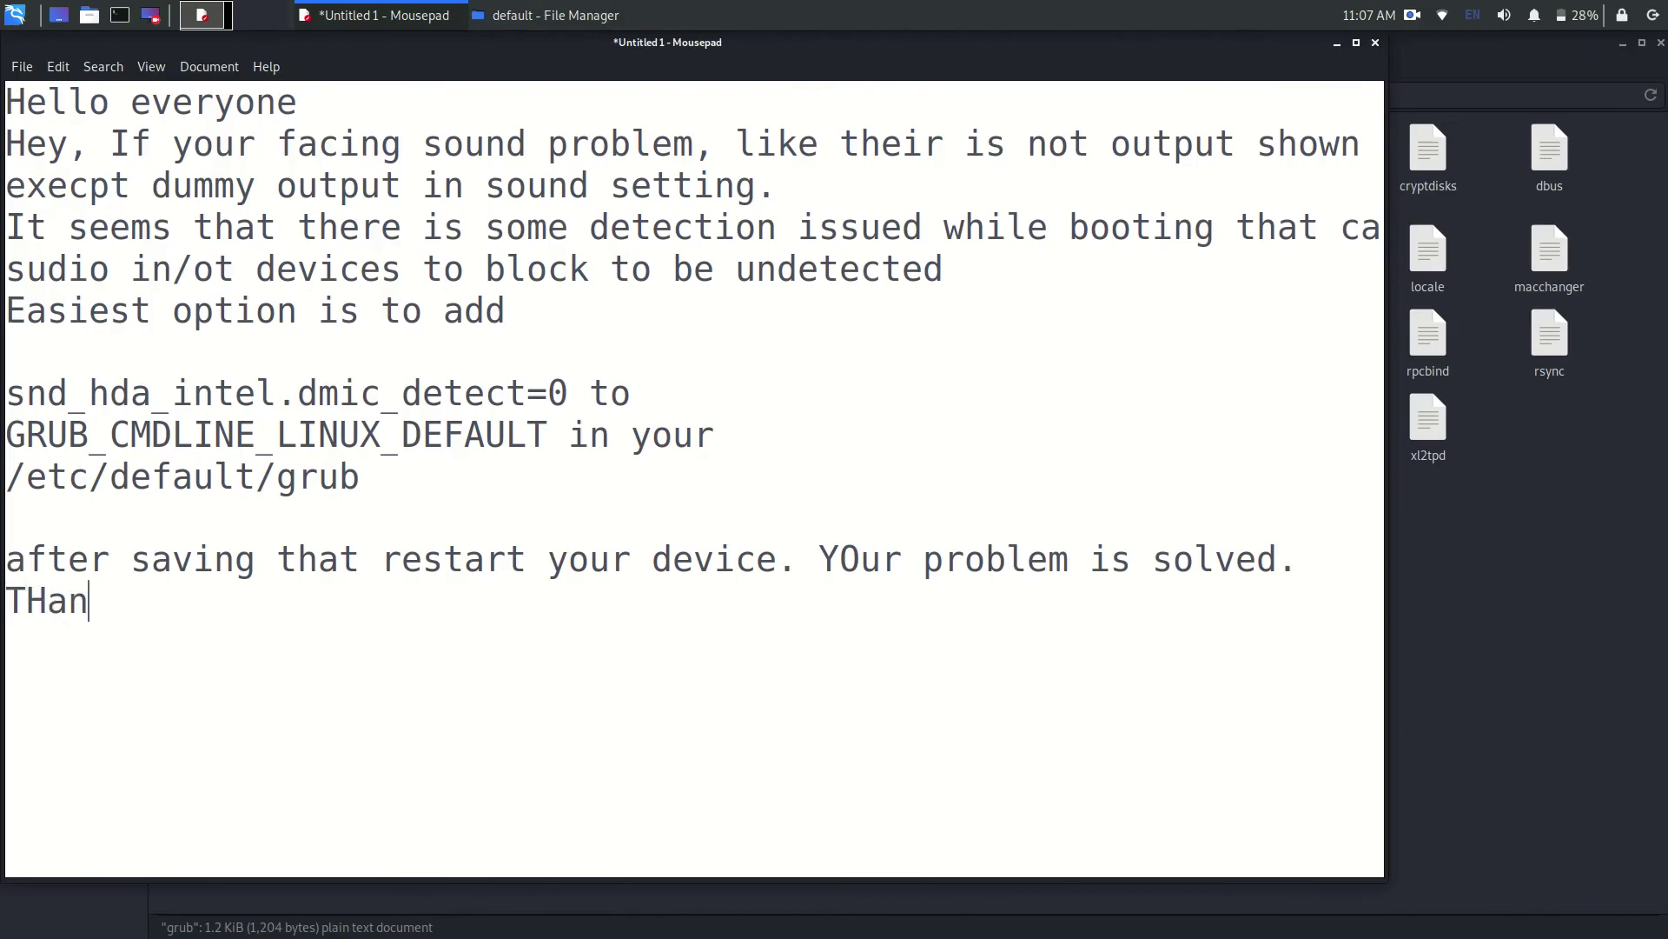
pyautogui.write('ks for watching.')
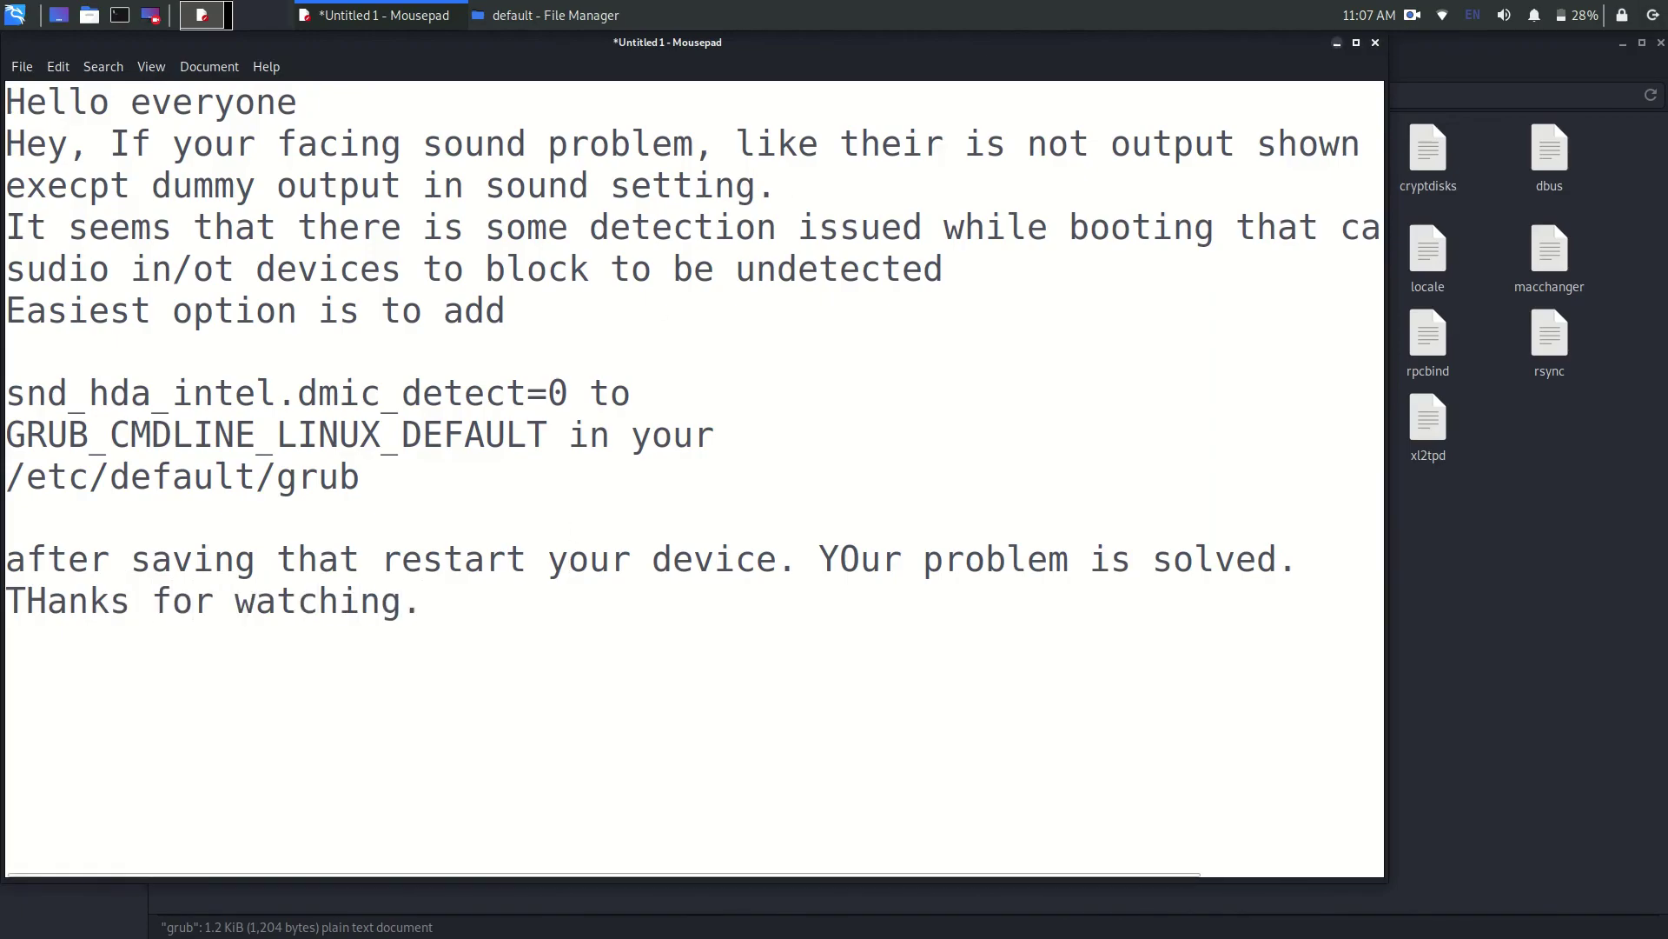